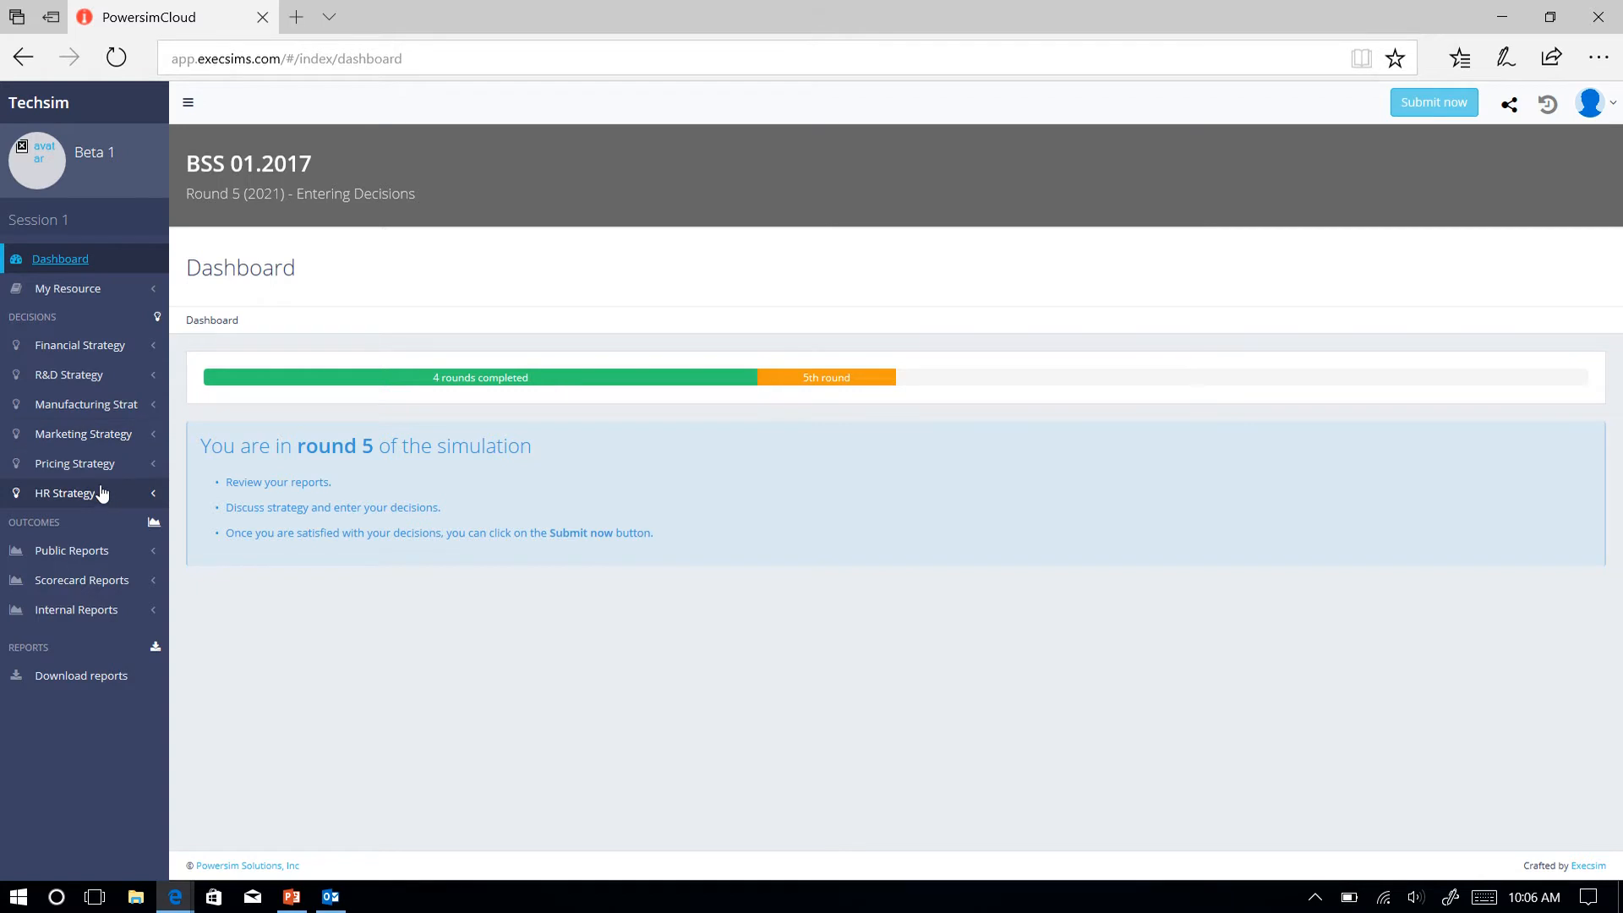
Open the Financing & Debt Management decisions and review the environmental policy, financing activities and cash usage settings.
left_click(92, 355)
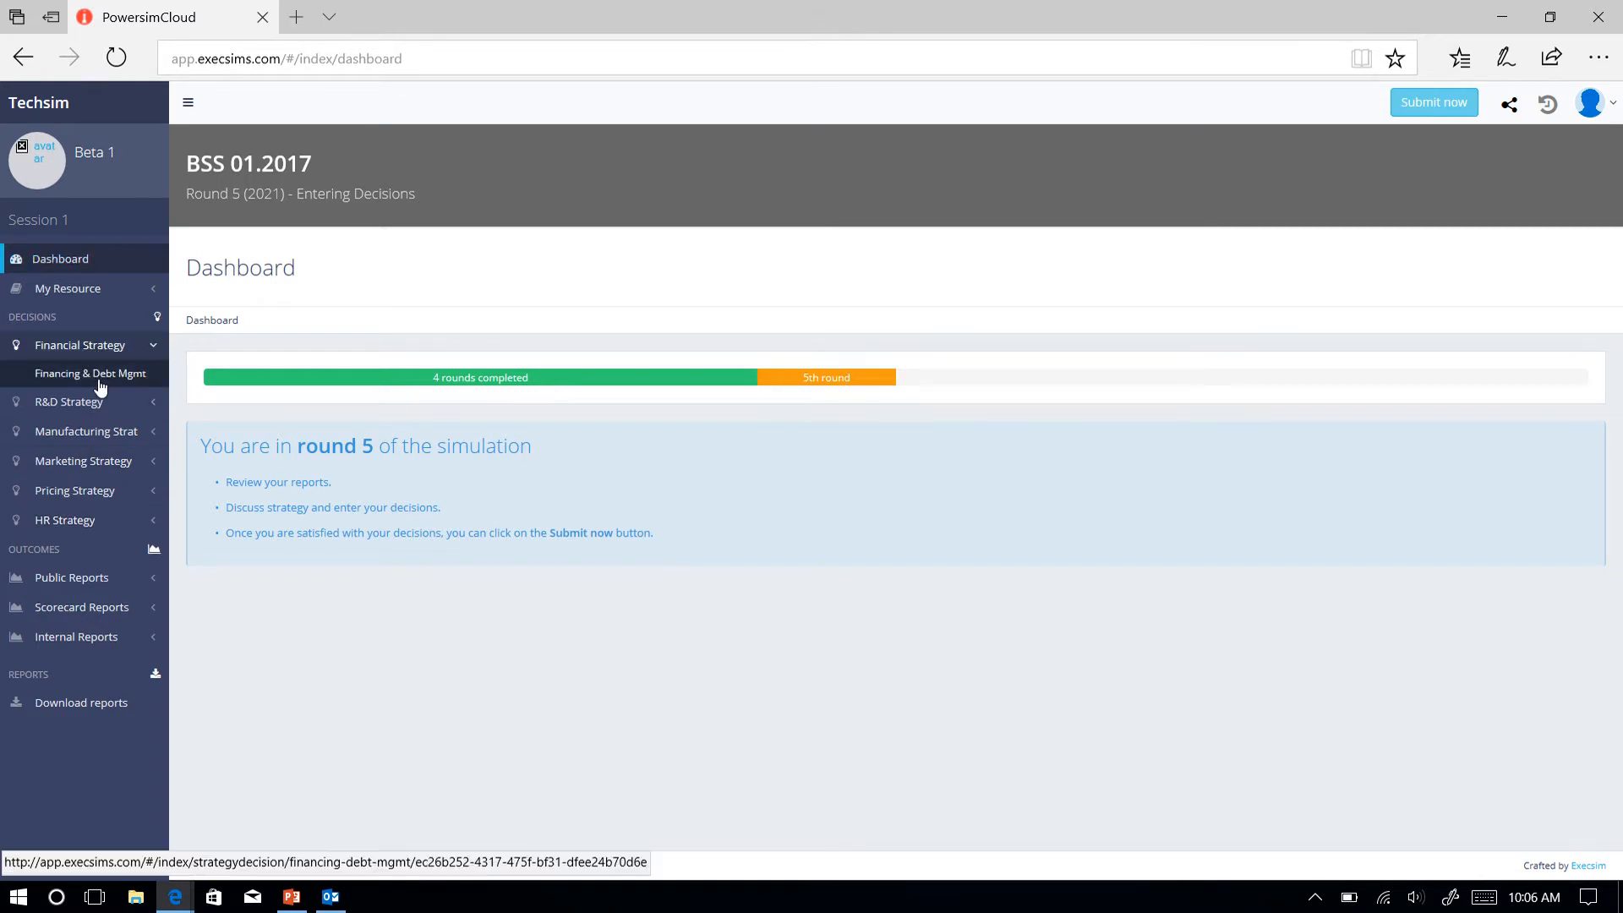
left_click(101, 385)
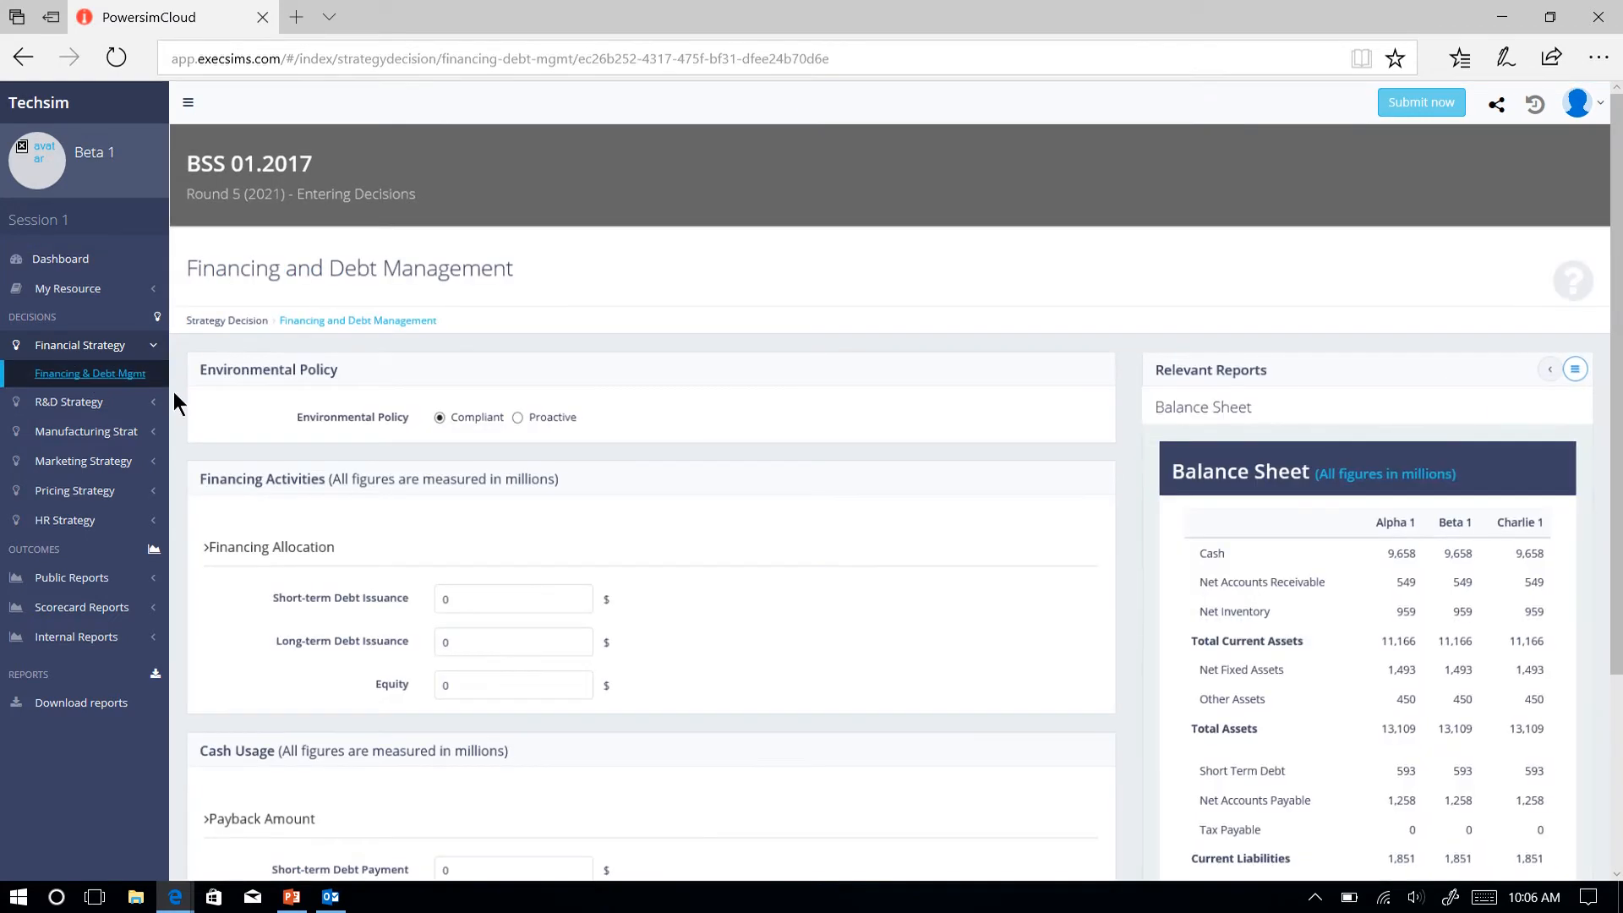
scroll(179, 409, "down", 2)
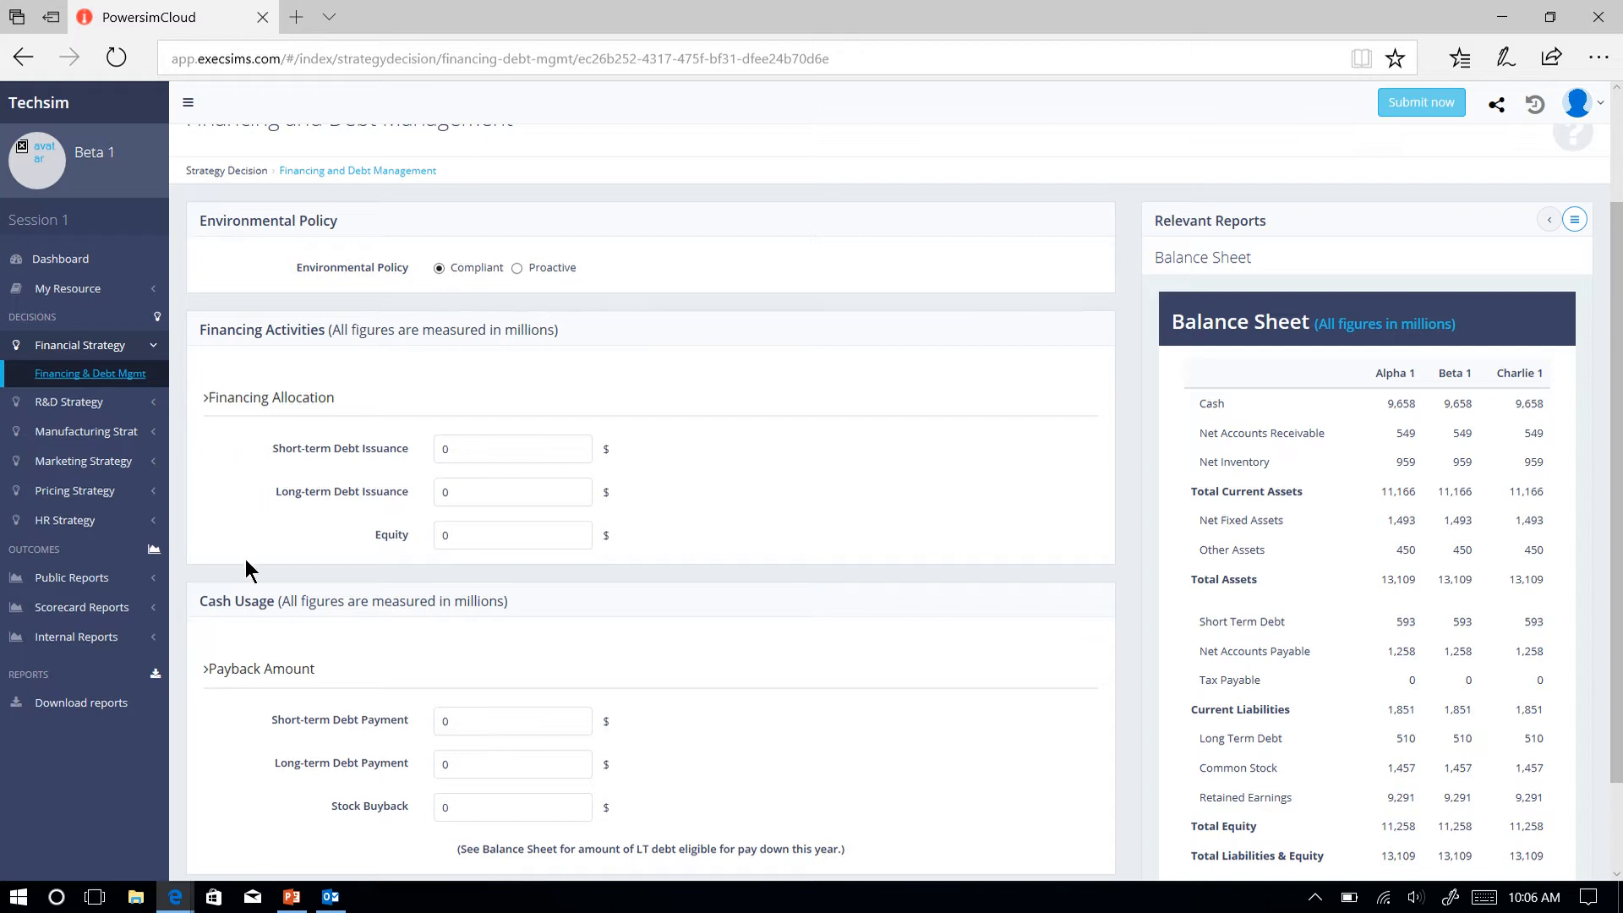
scroll(223, 667, "down", 3)
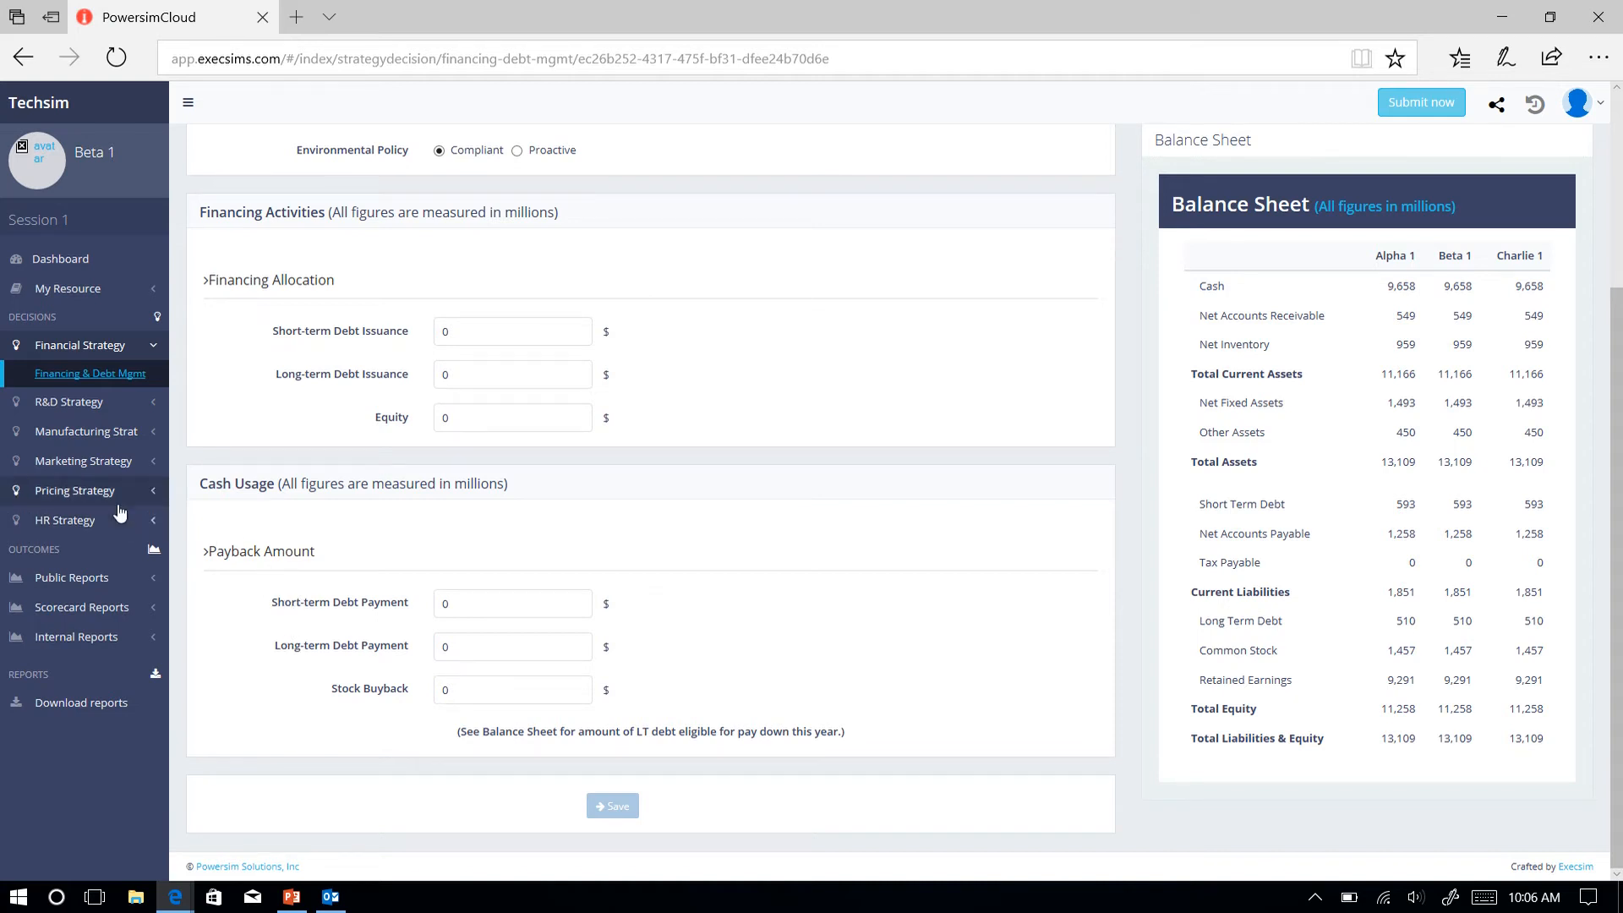
Open the R&D Investment decisions and examine the revenue allocation, product improvement breakdown and spending shares by technology and product.
left_click(69, 403)
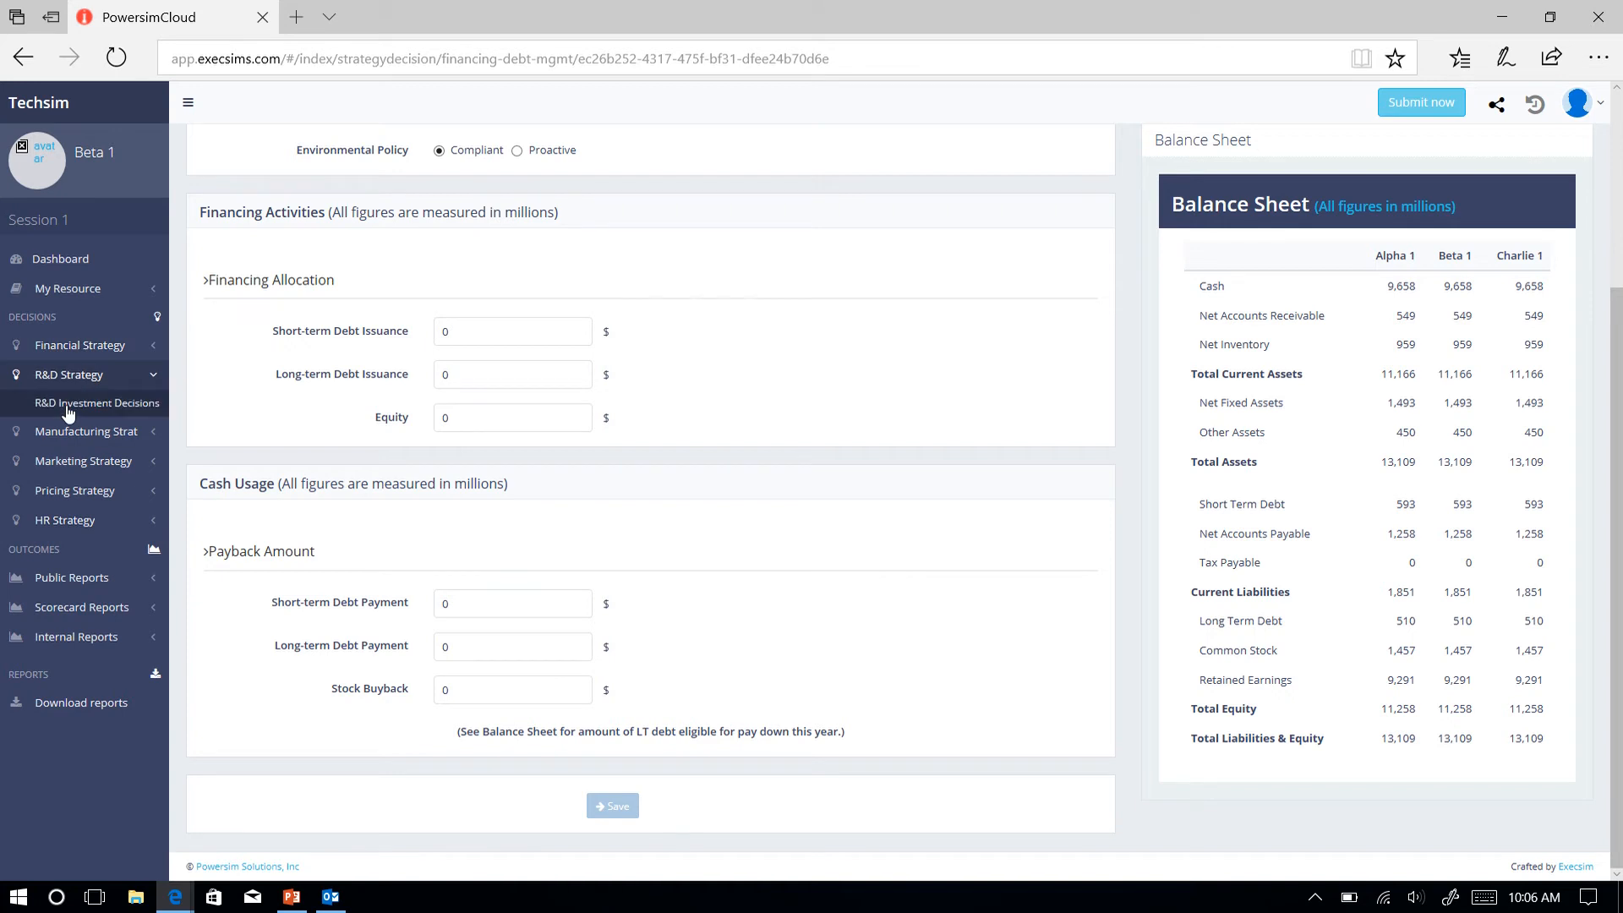
left_click(125, 406)
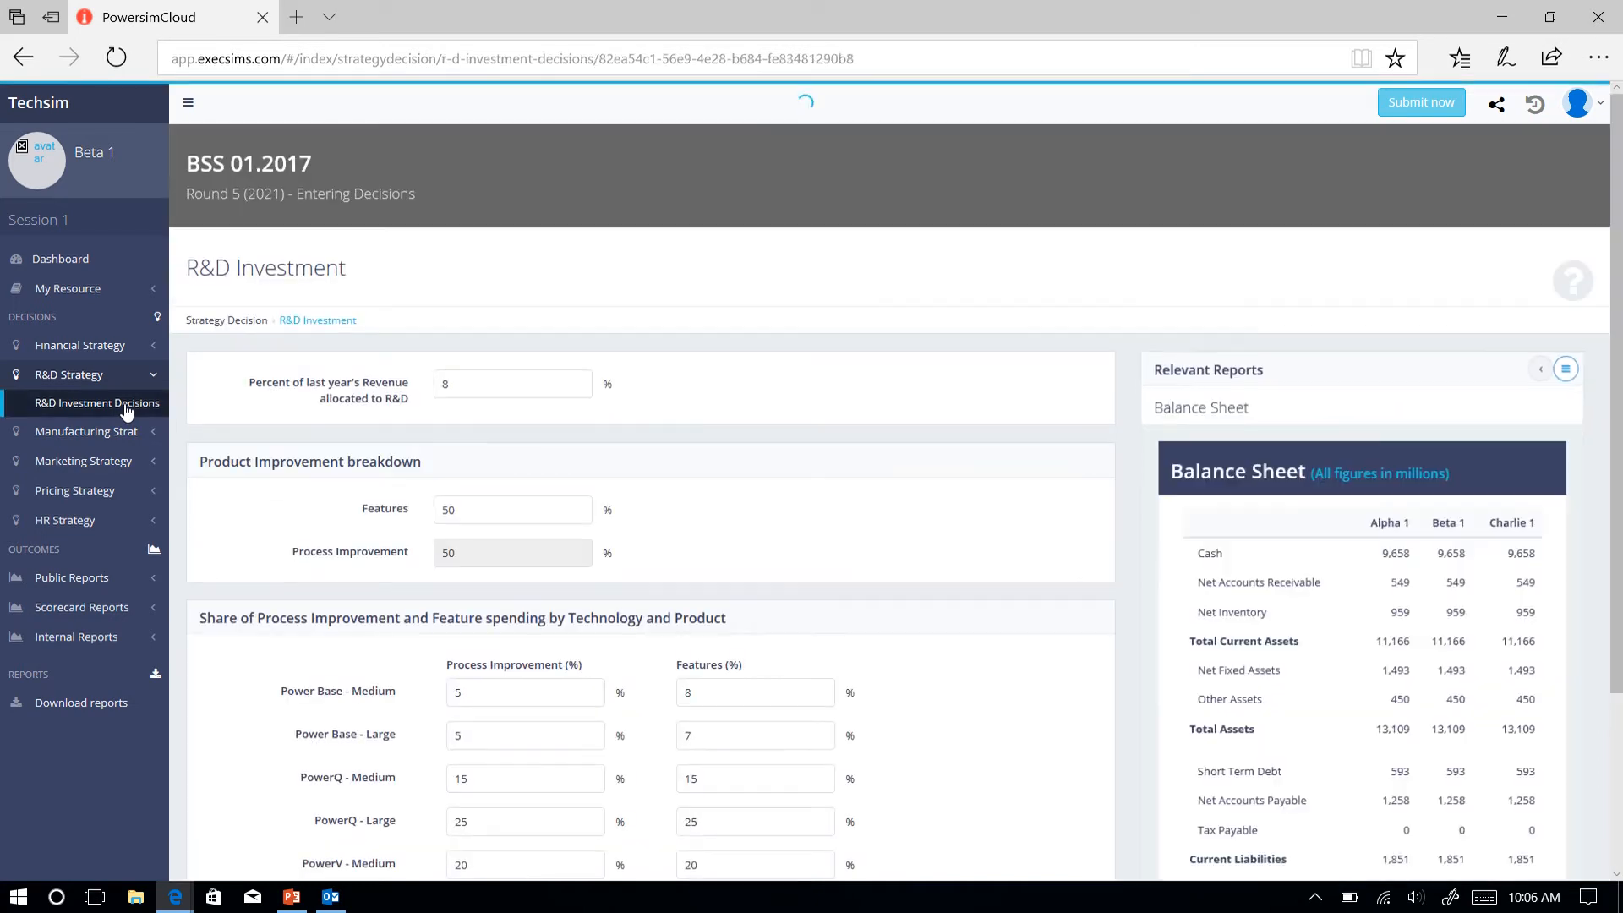
scroll(230, 443, "down", 2)
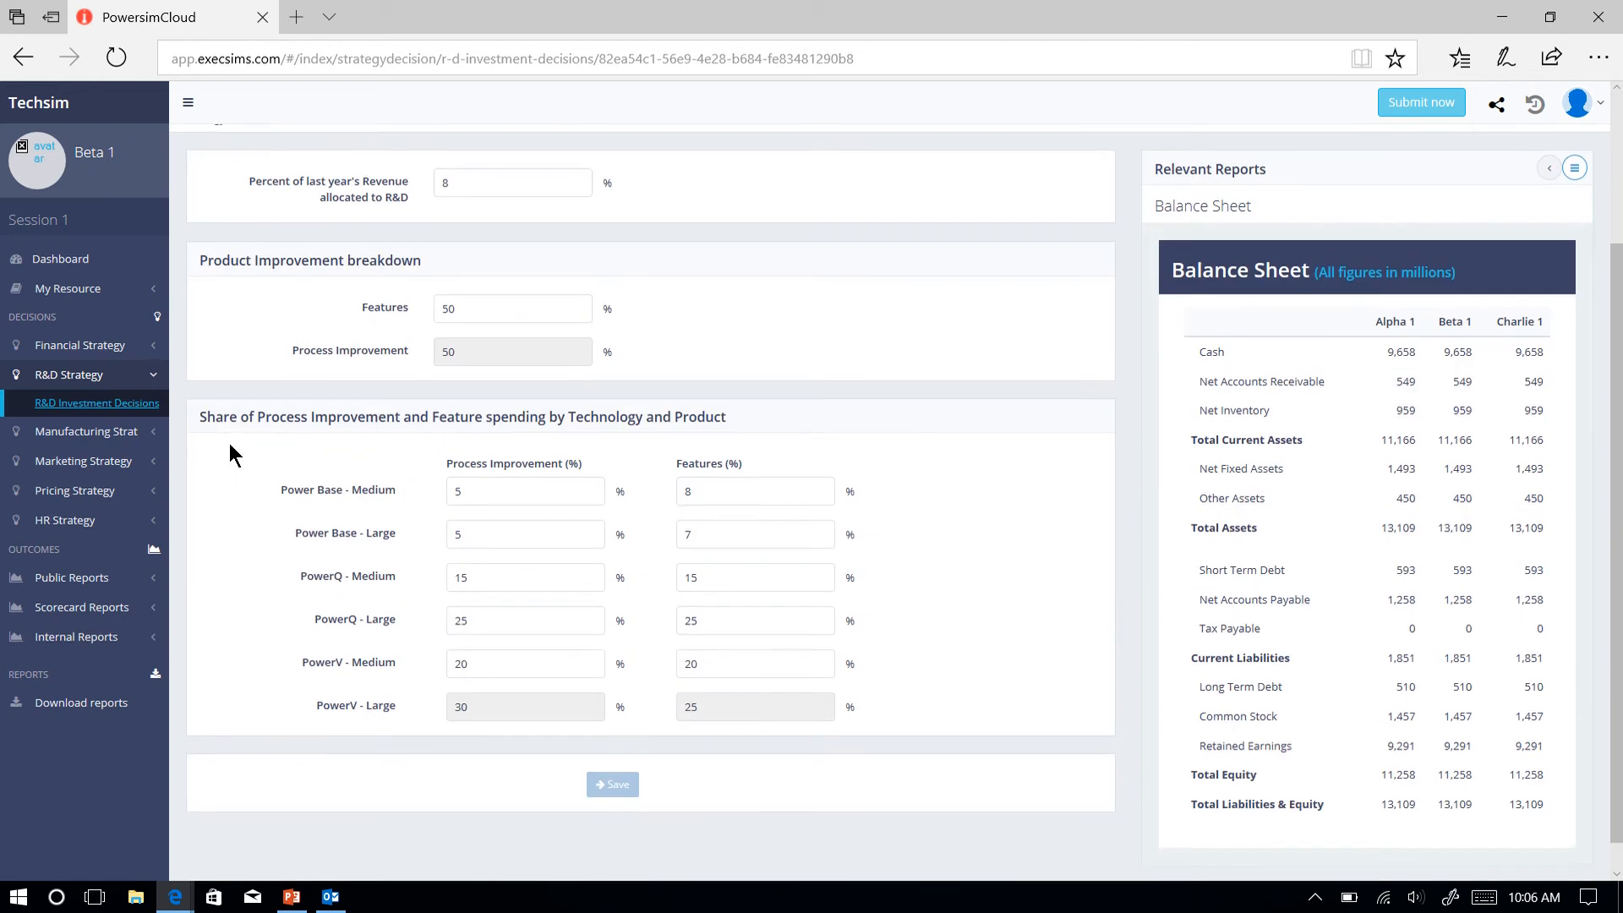
scroll(230, 443, "up", 1)
scroll(230, 443, "down", 1)
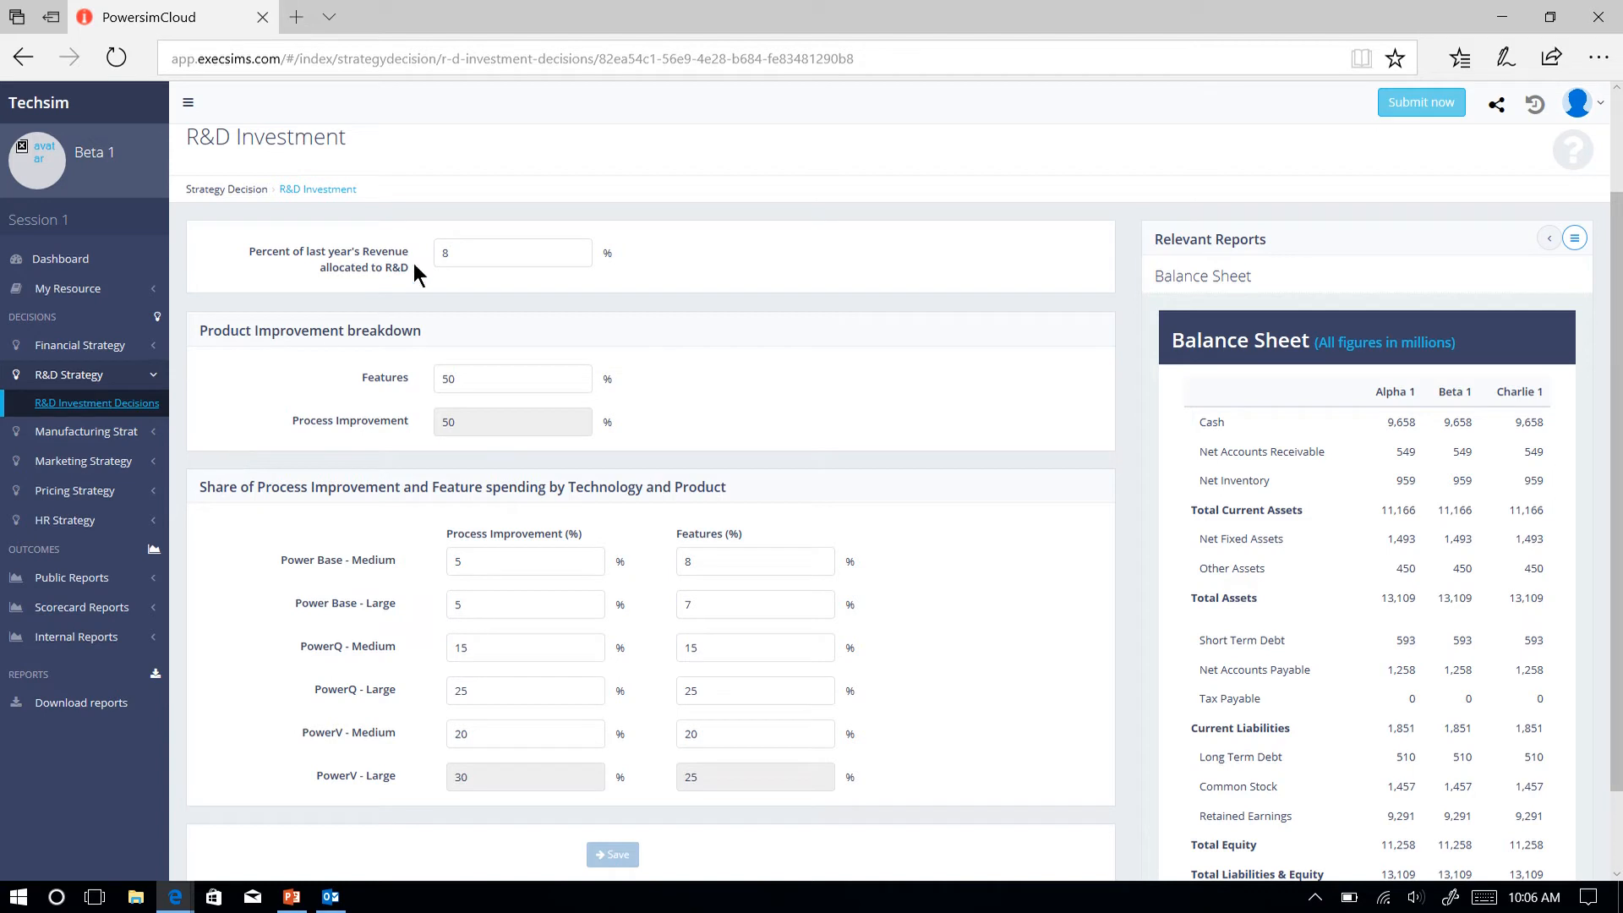
left_click(447, 257)
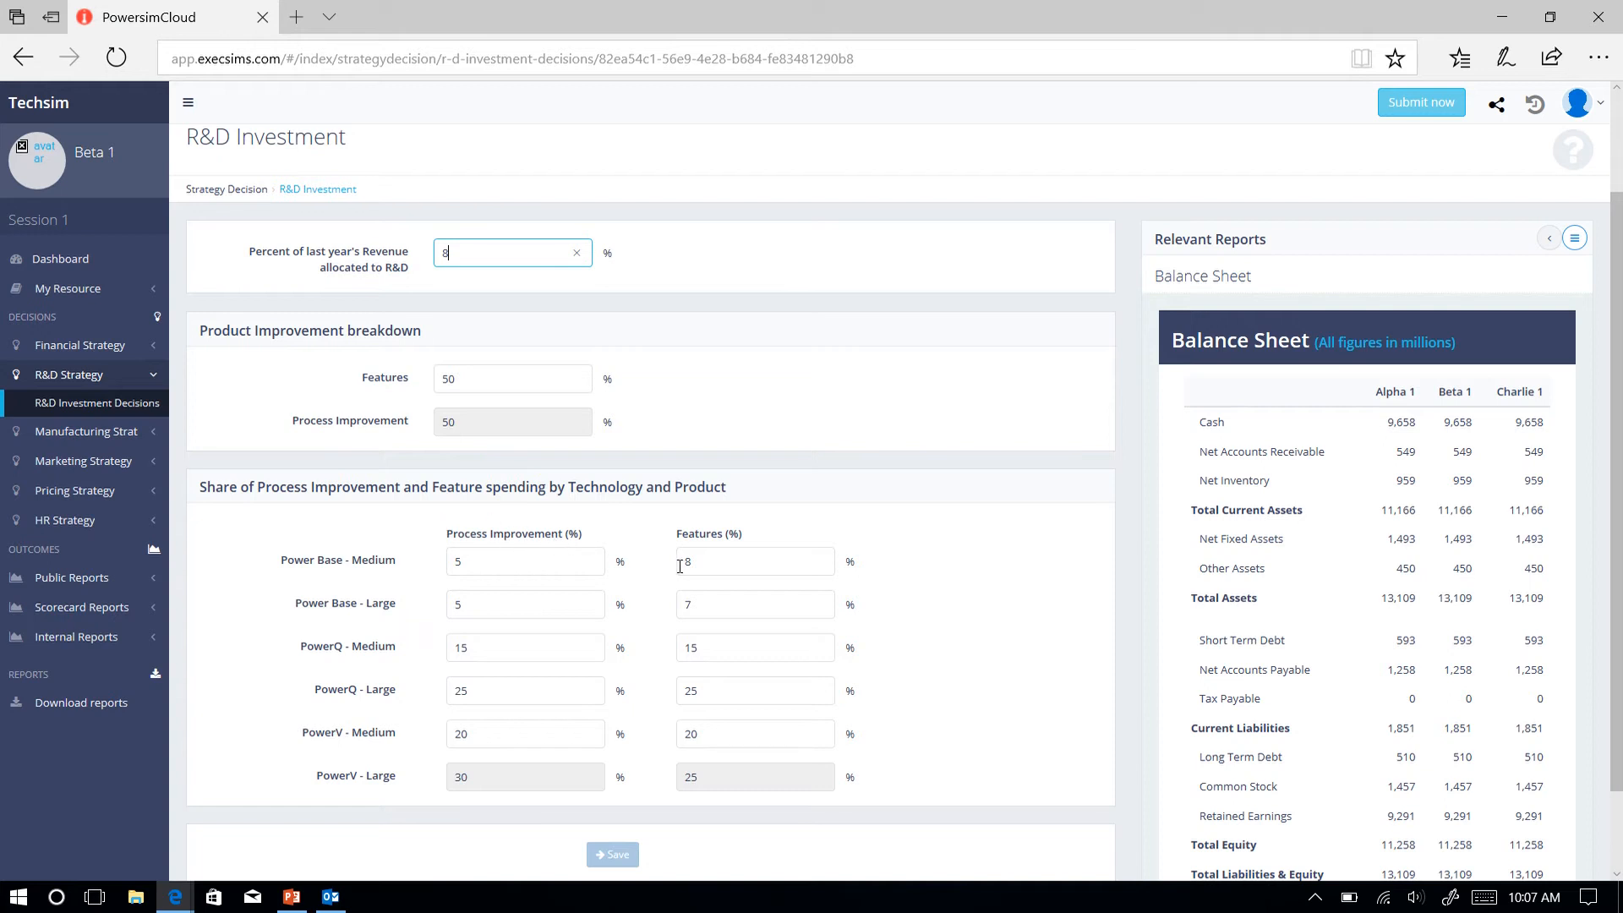
Review the manufacturing strategy's Capacity Decisions and Inventory Decisions, including inventory coverage for each product.
left_click(116, 438)
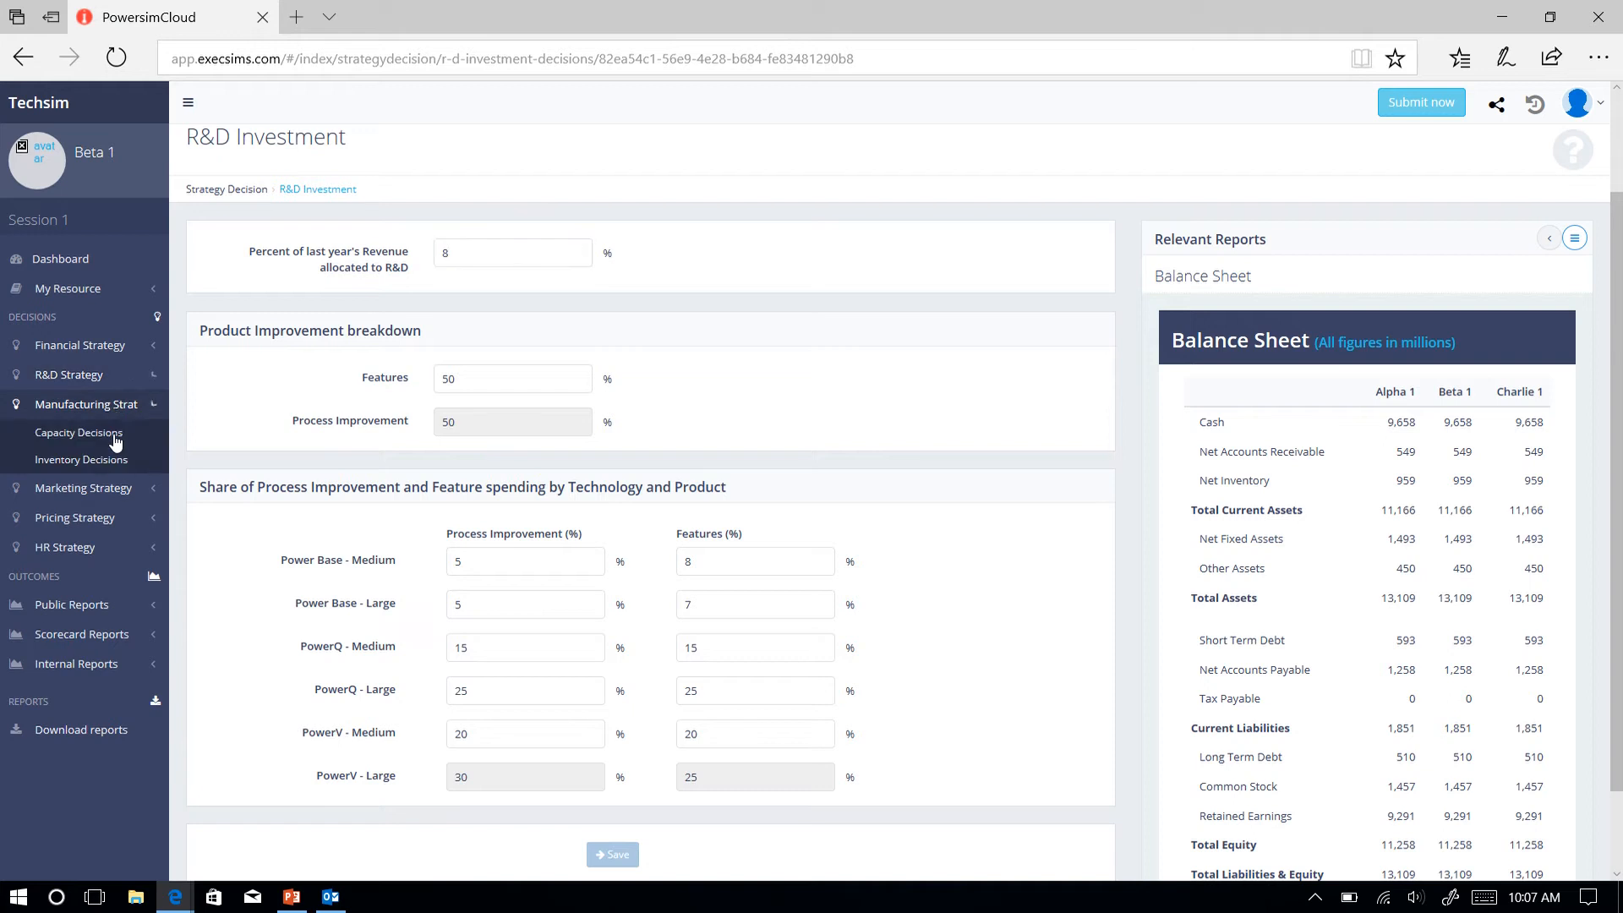
left_click(92, 435)
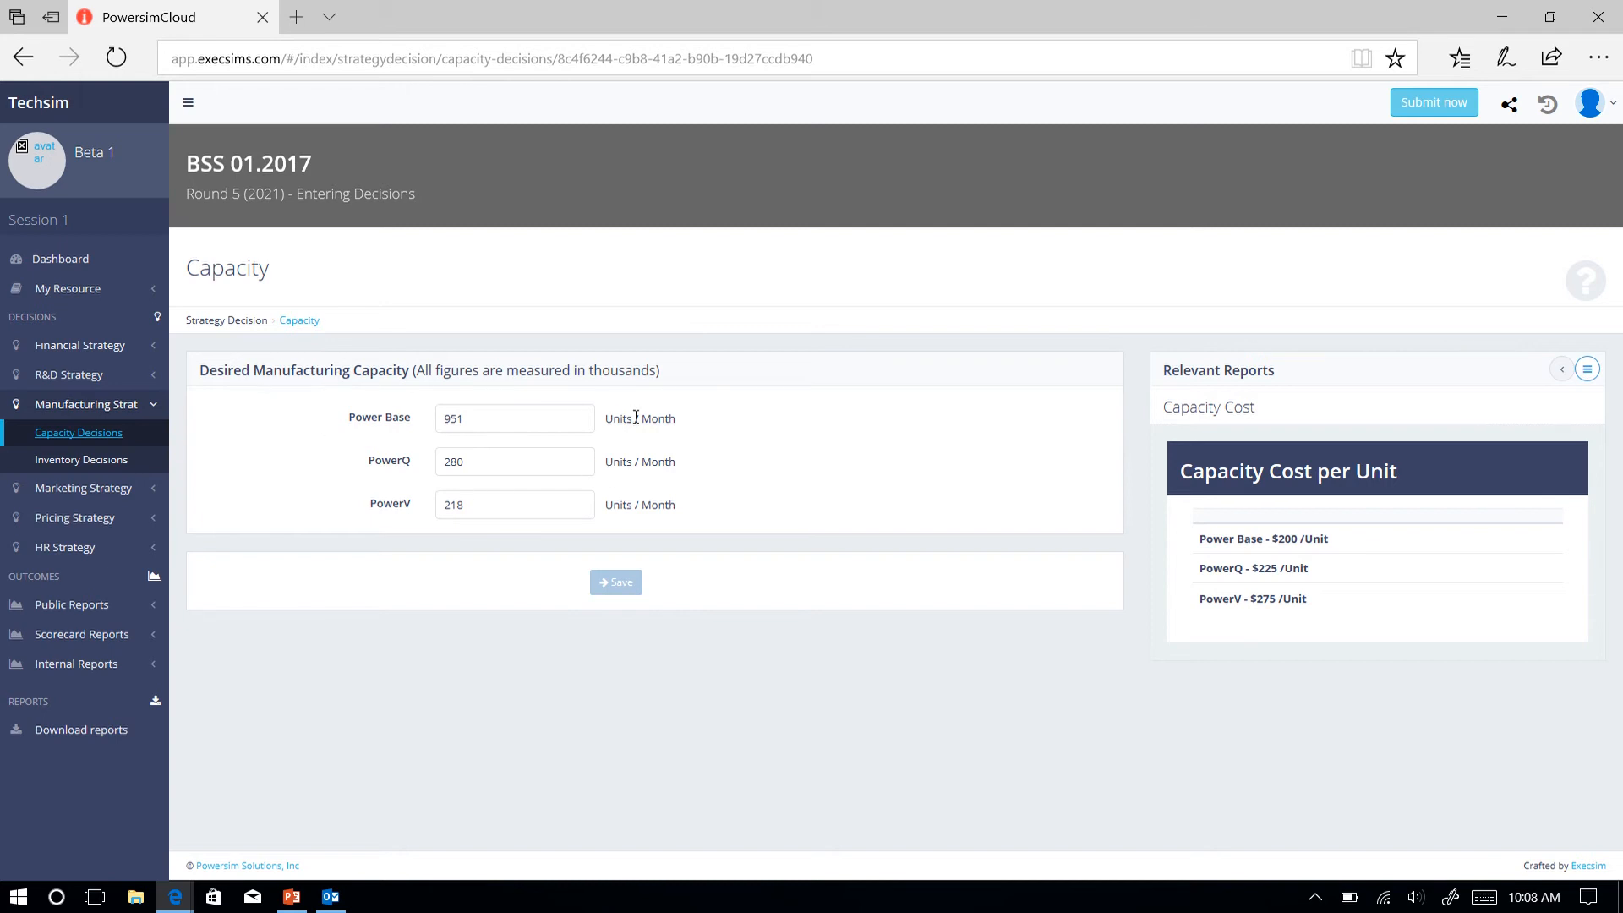
left_click(73, 465)
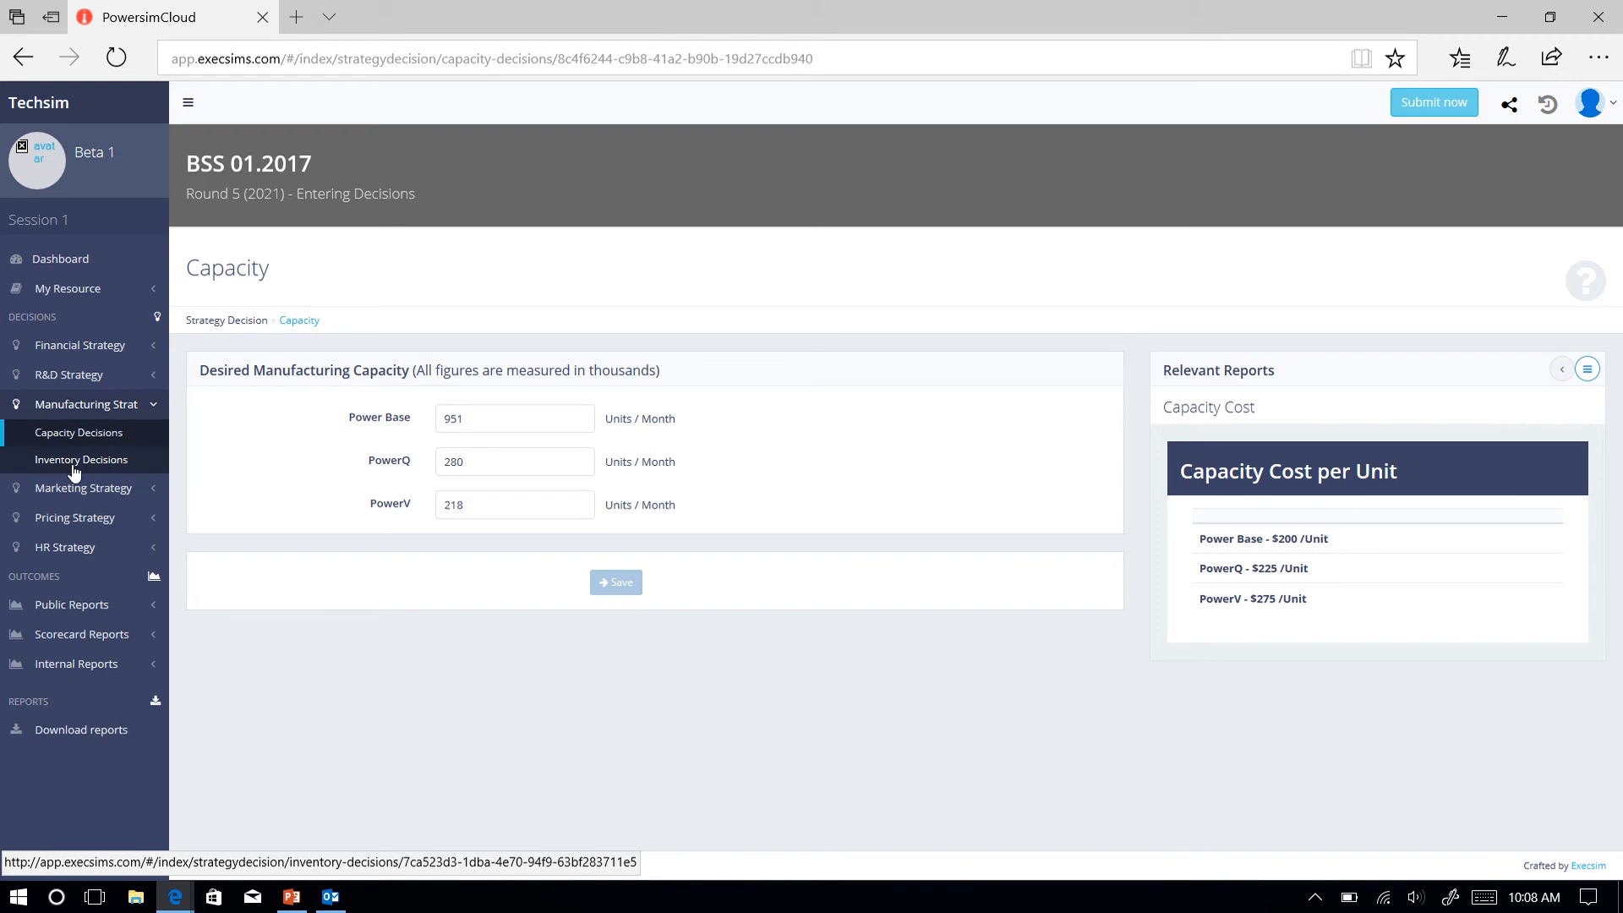
left_click(70, 466)
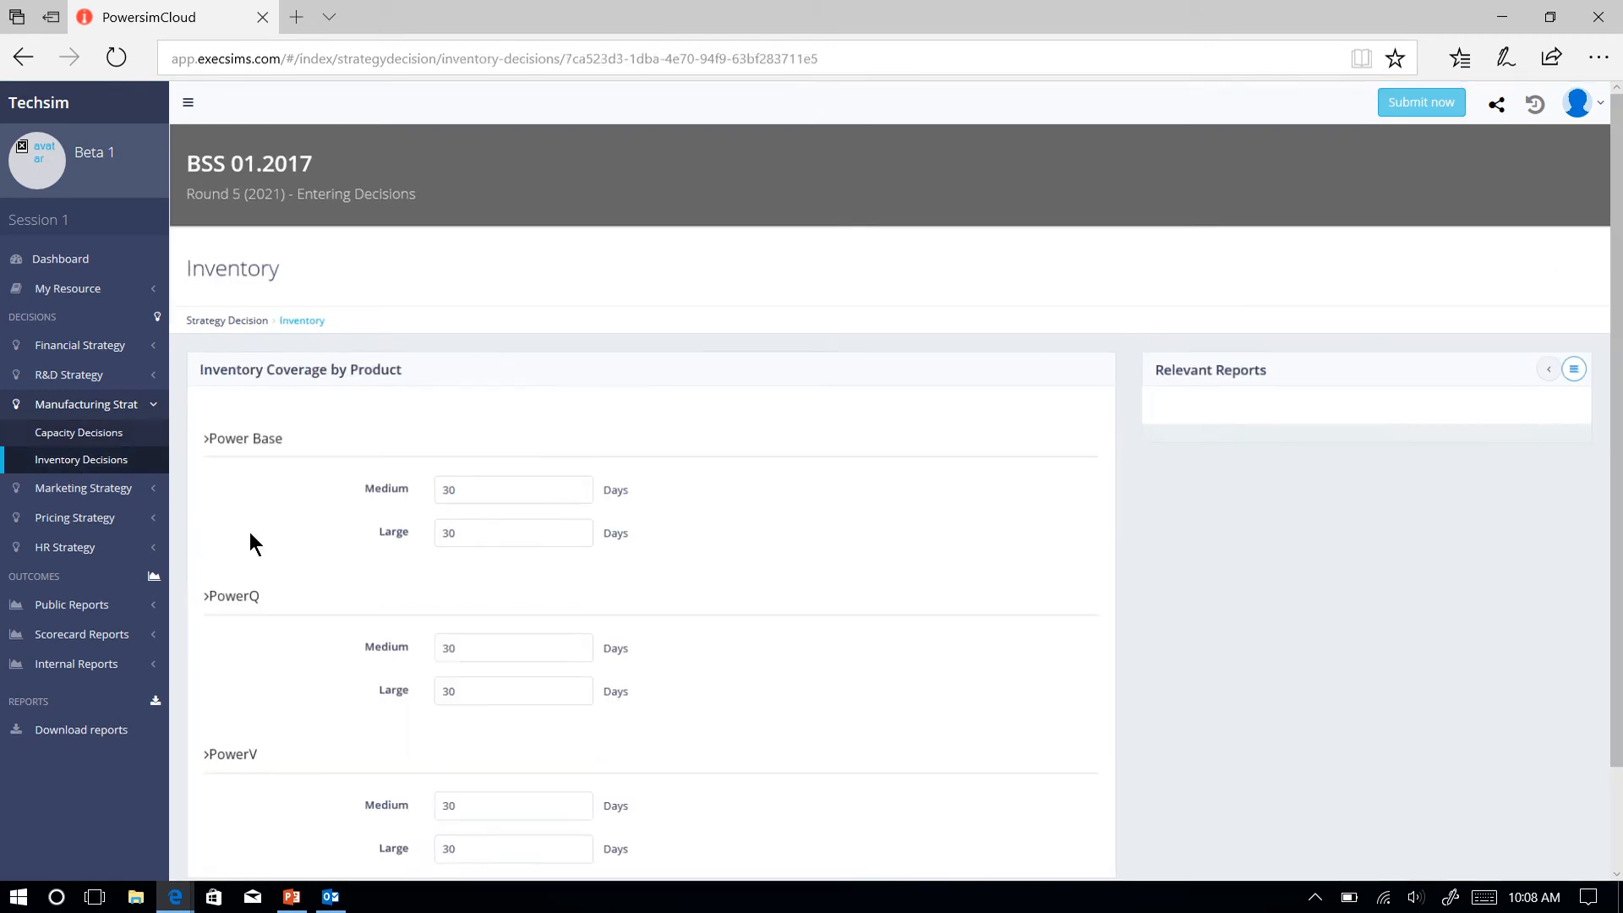
scroll(251, 532, "down", 1)
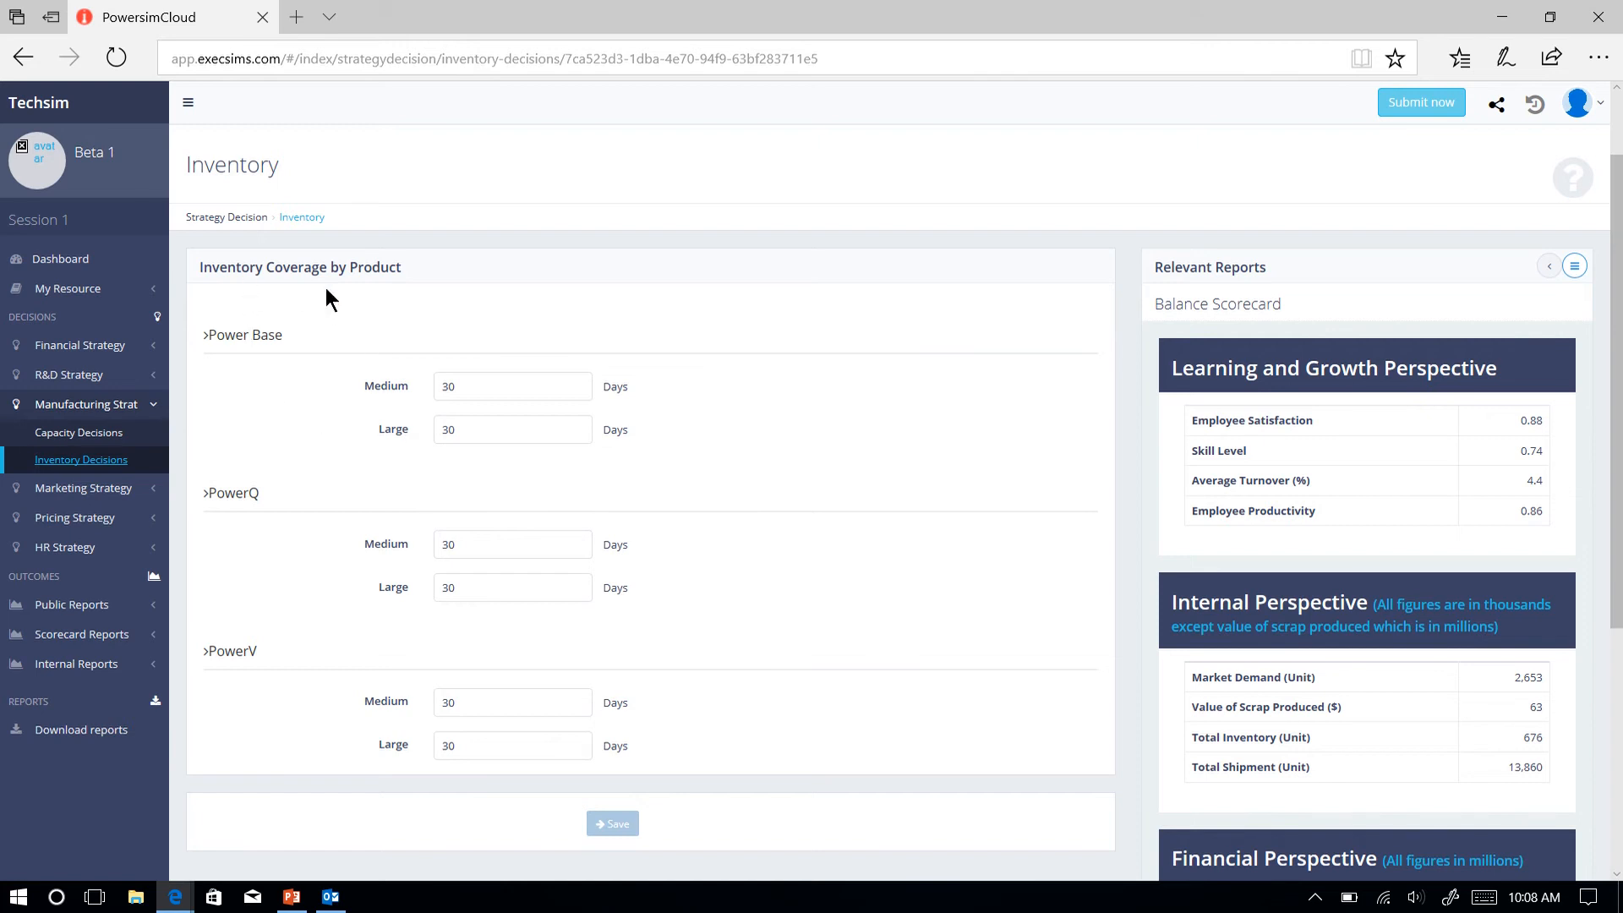
Review the marketing strategy's Advertising Decisions and Channel Decisions, including the spending breakdowns by technology, channel and product.
left_click(77, 492)
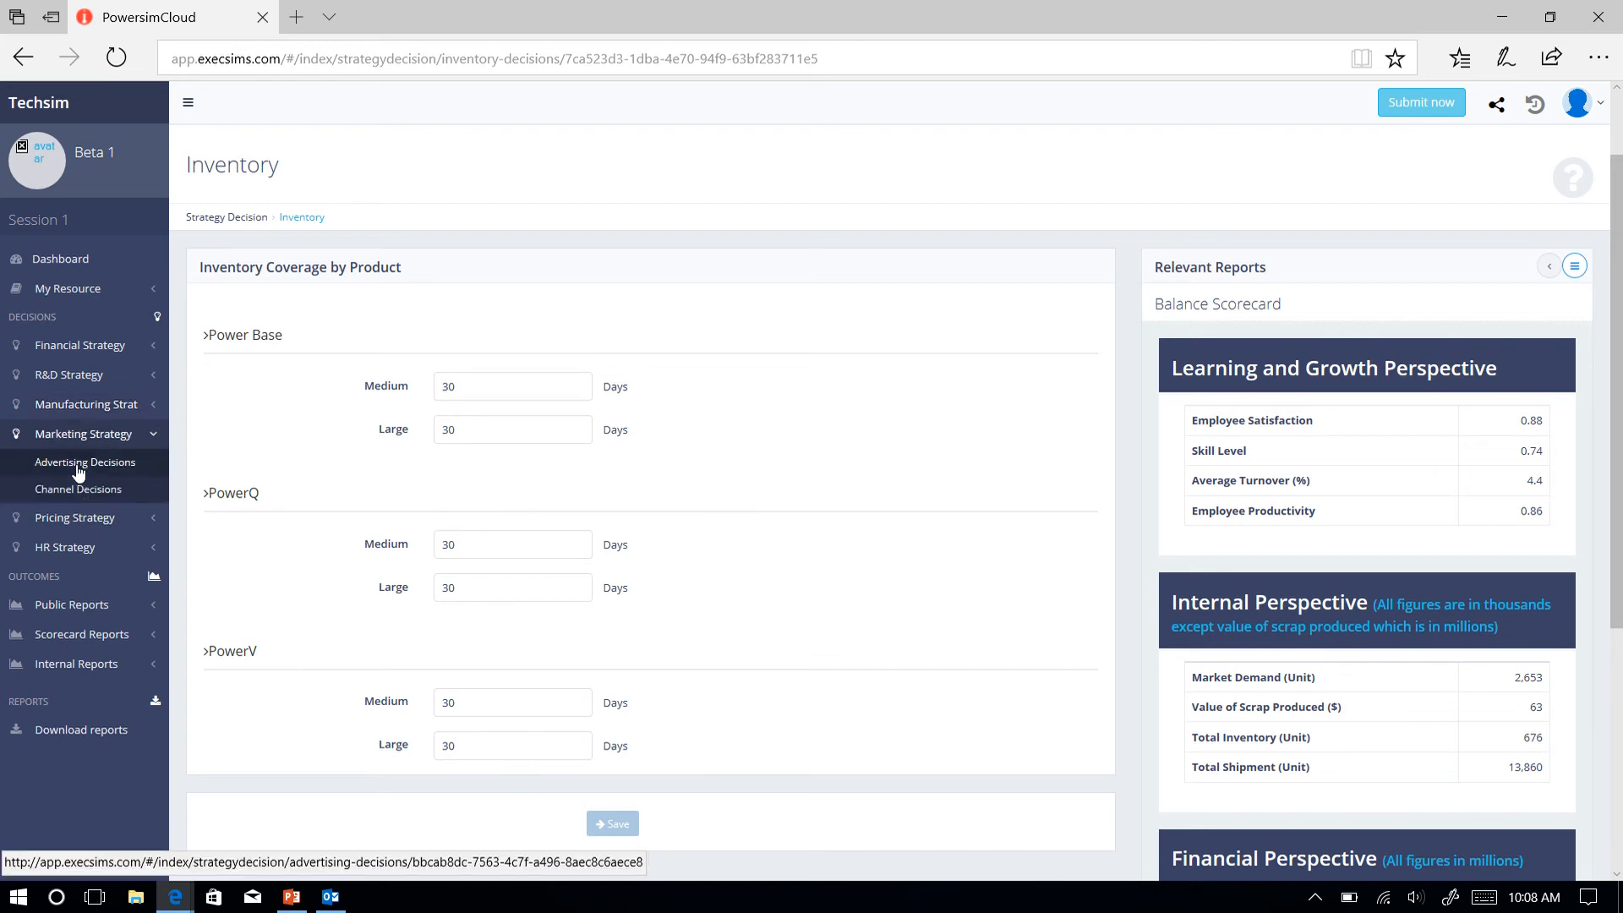
left_click(78, 467)
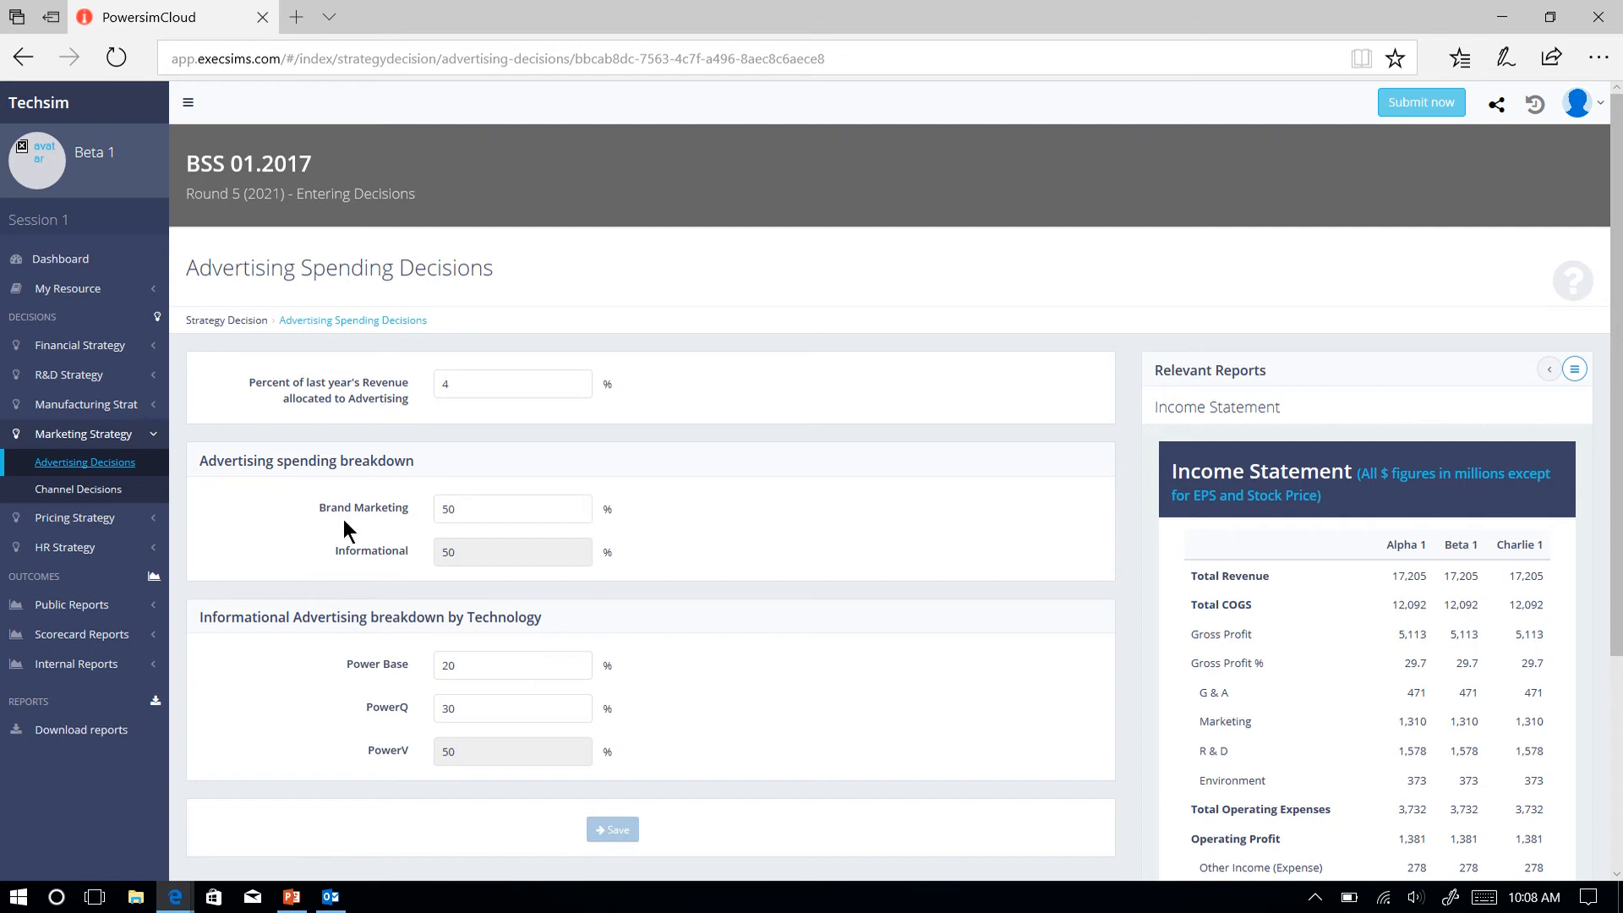
scroll(298, 666, "down", 1)
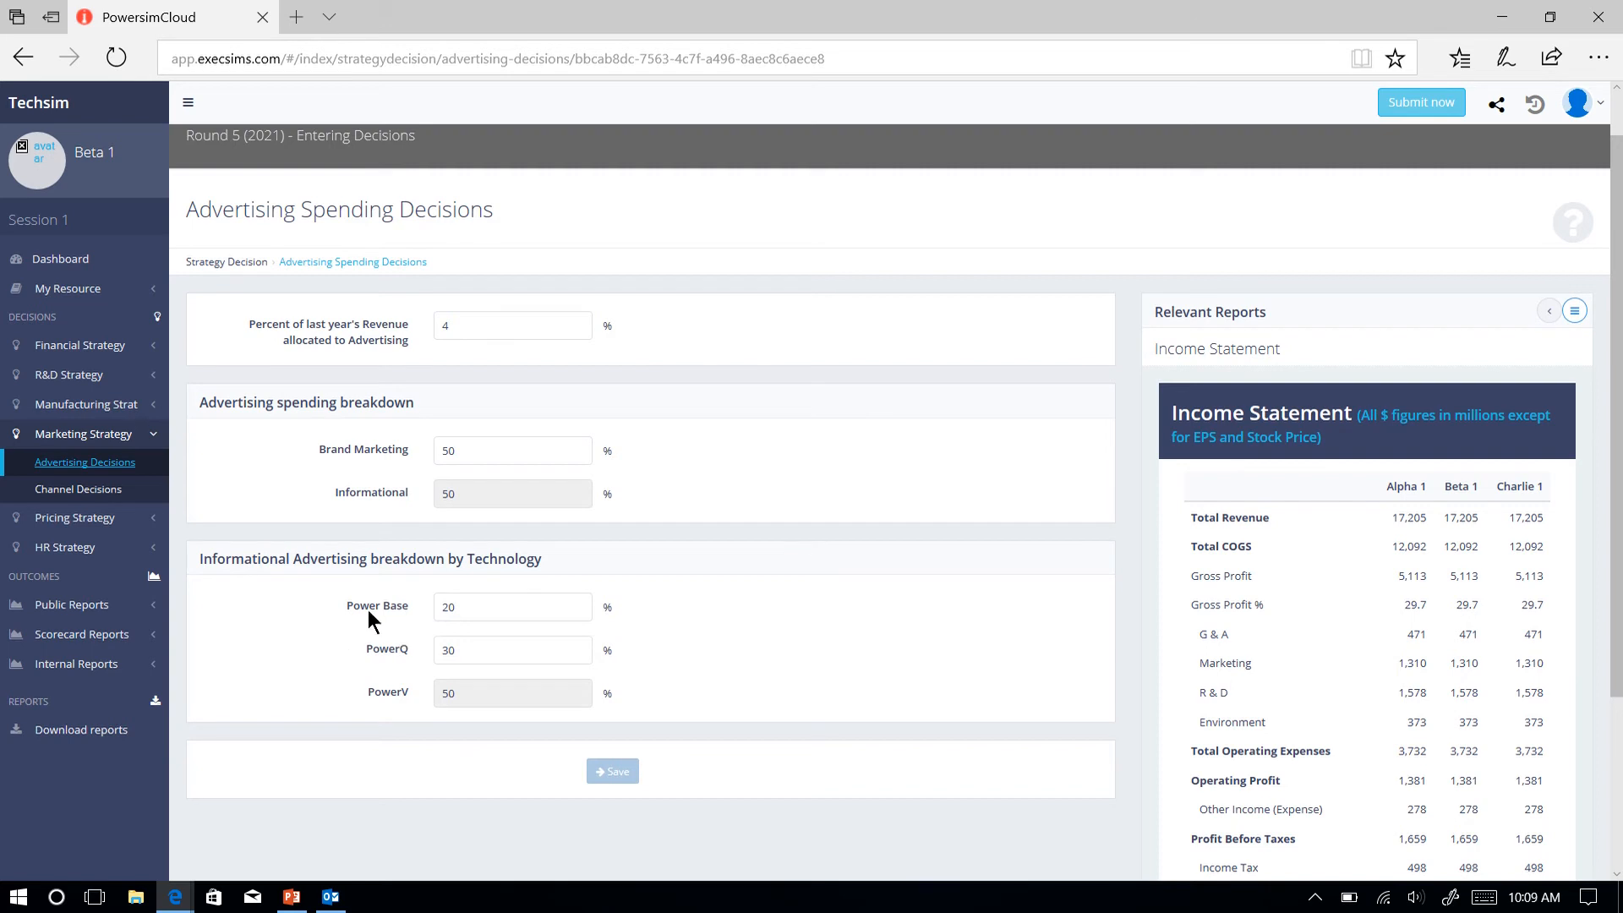
left_click(69, 497)
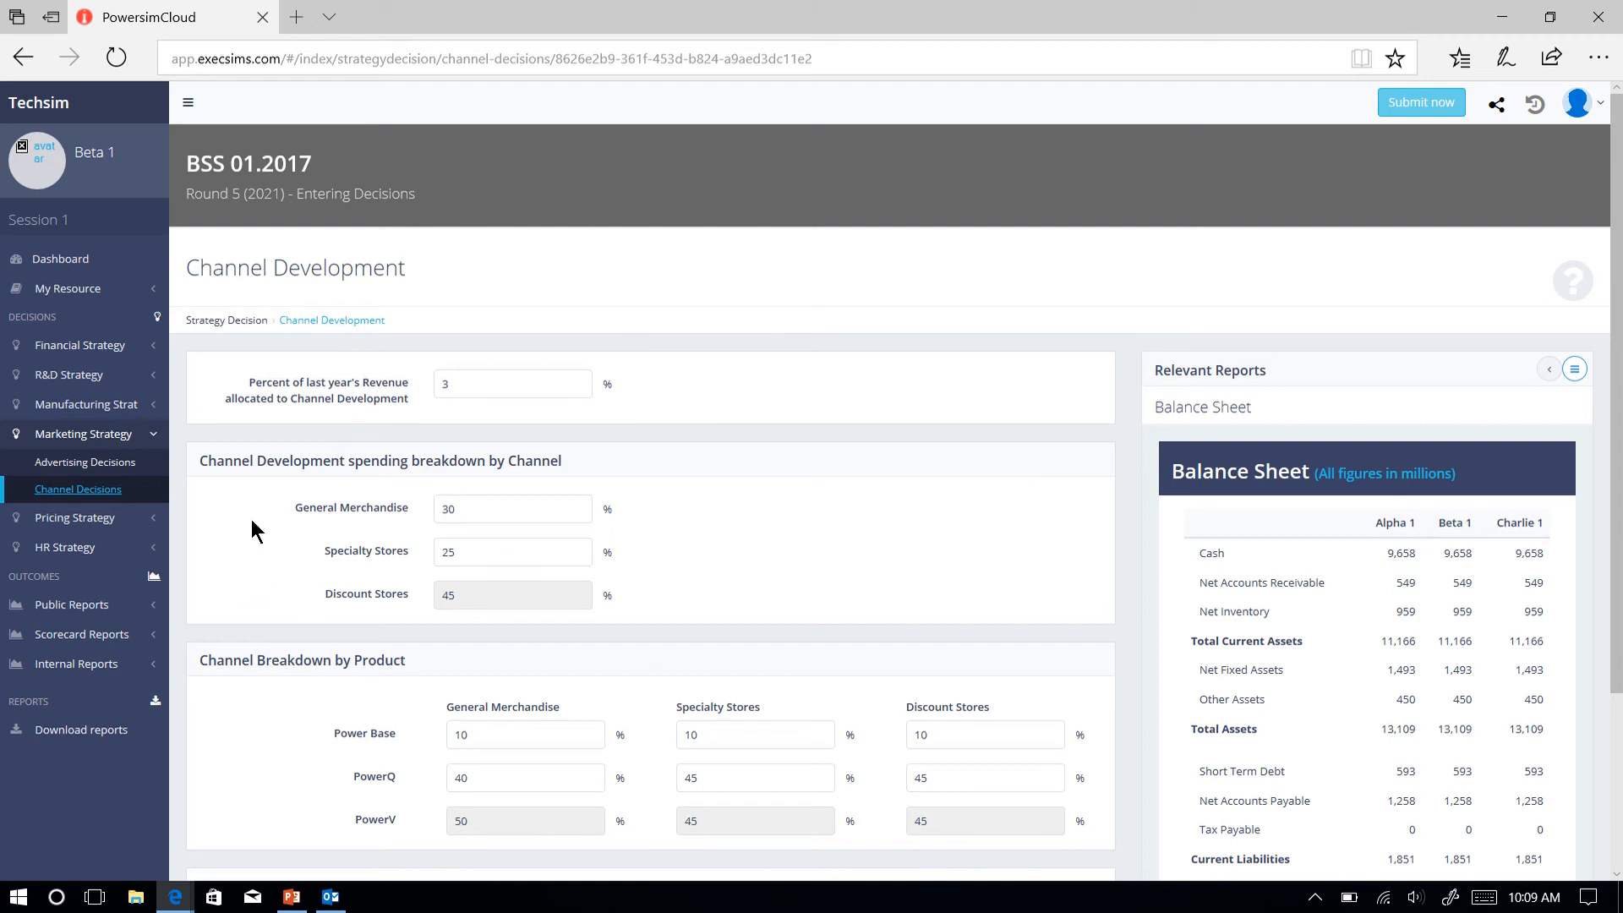
scroll(255, 547, "down", 2)
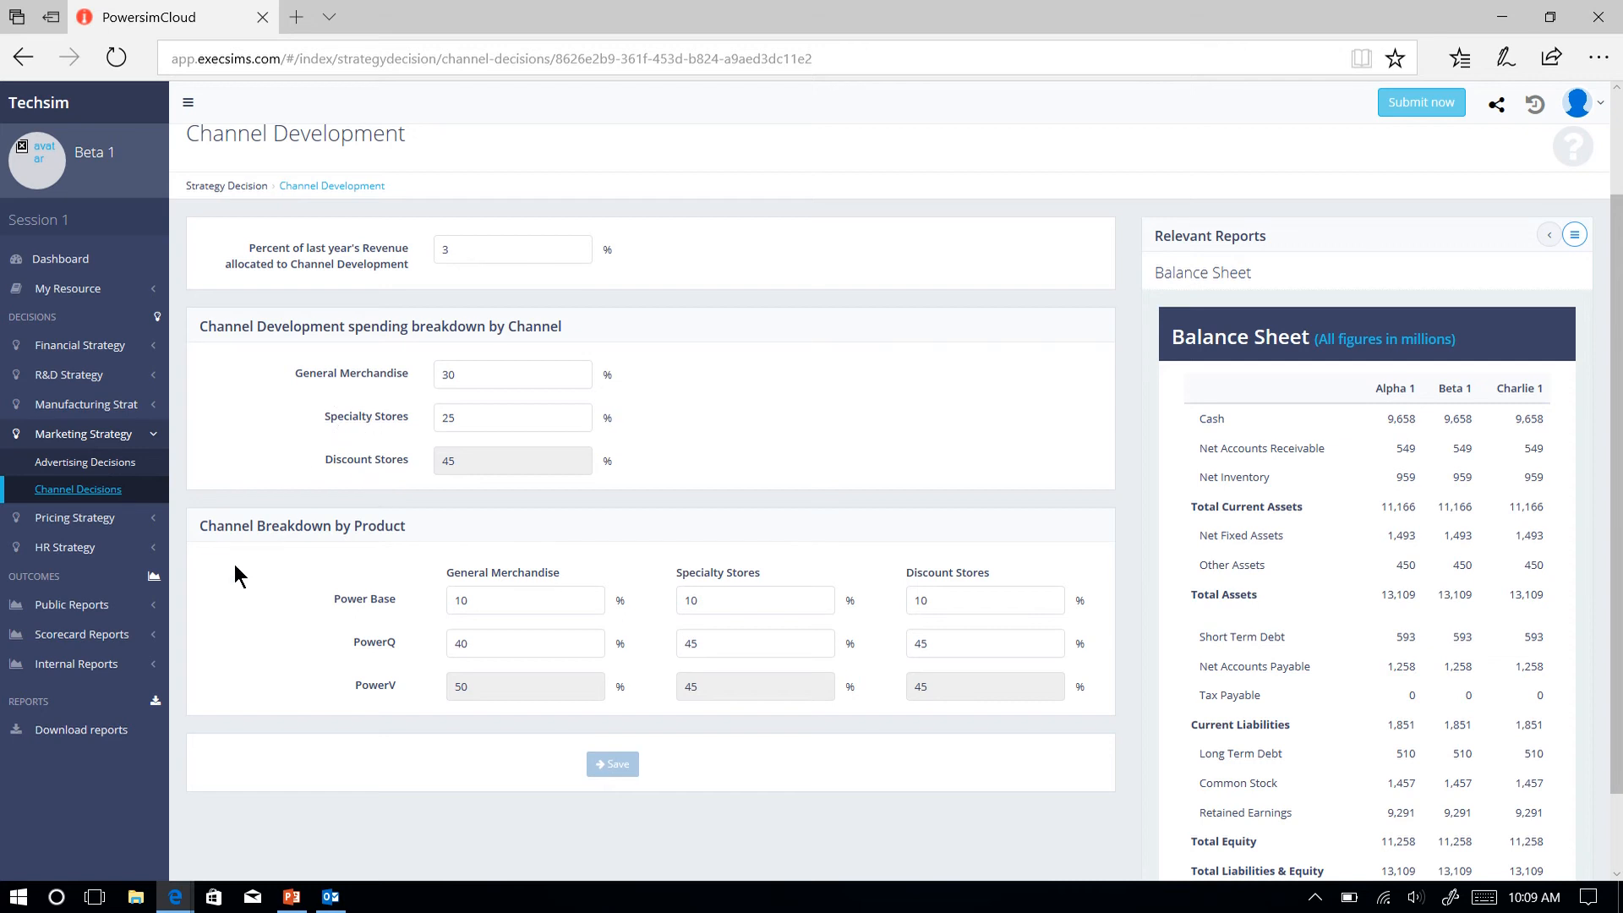
scroll(263, 573, "down", 1)
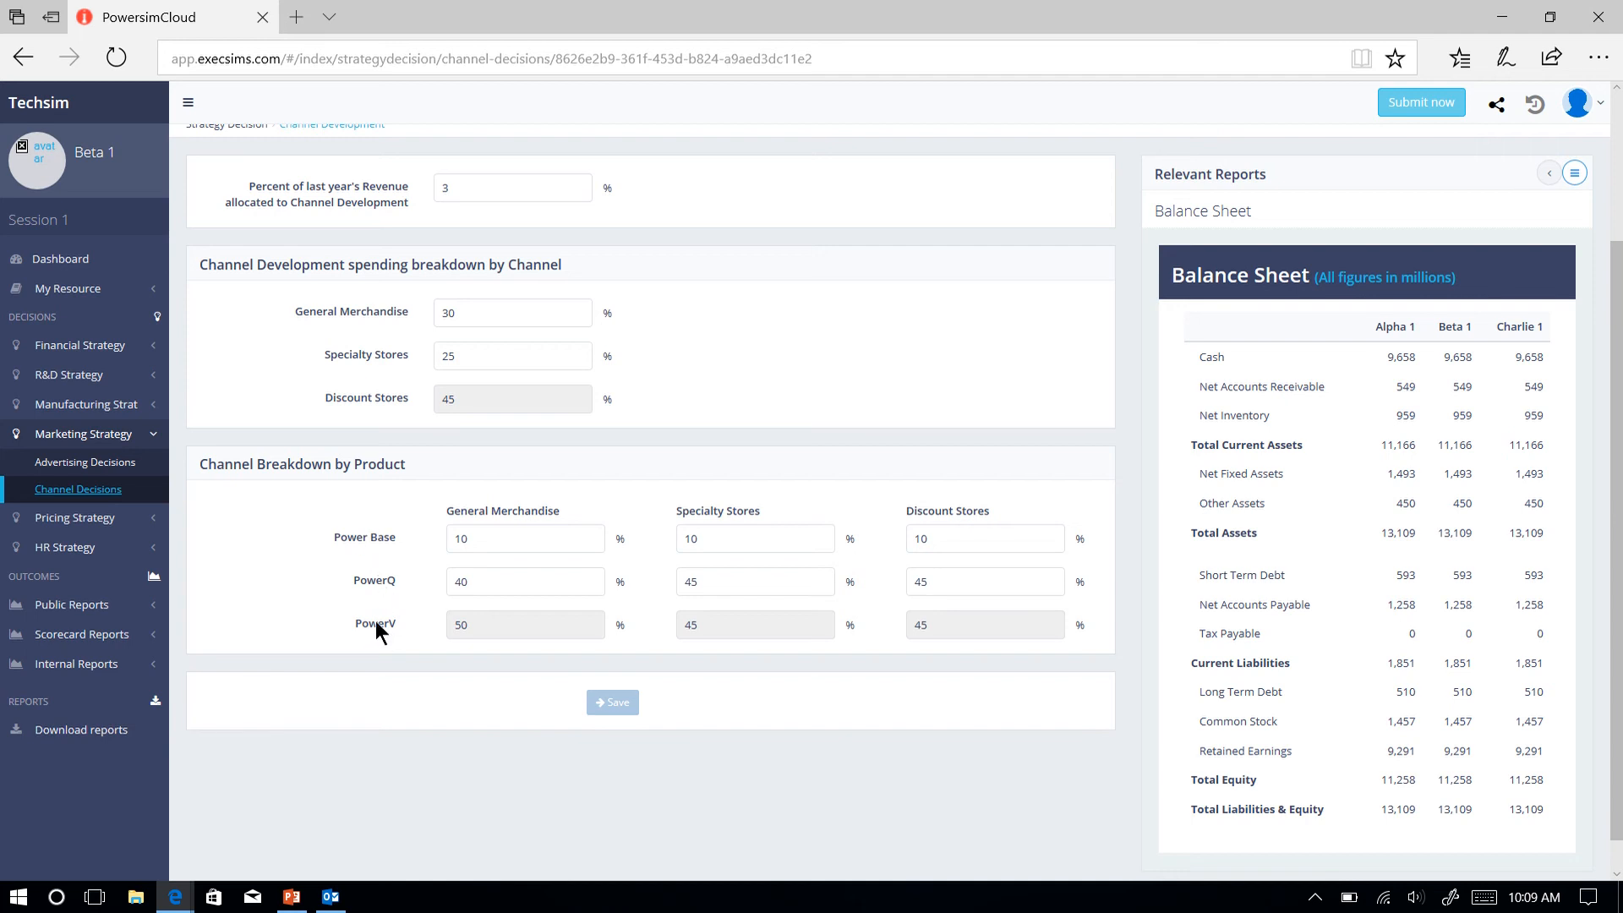
Open the Pricing Decisions and examine the percent markups by technology and channel and the payment term.
left_click(96, 521)
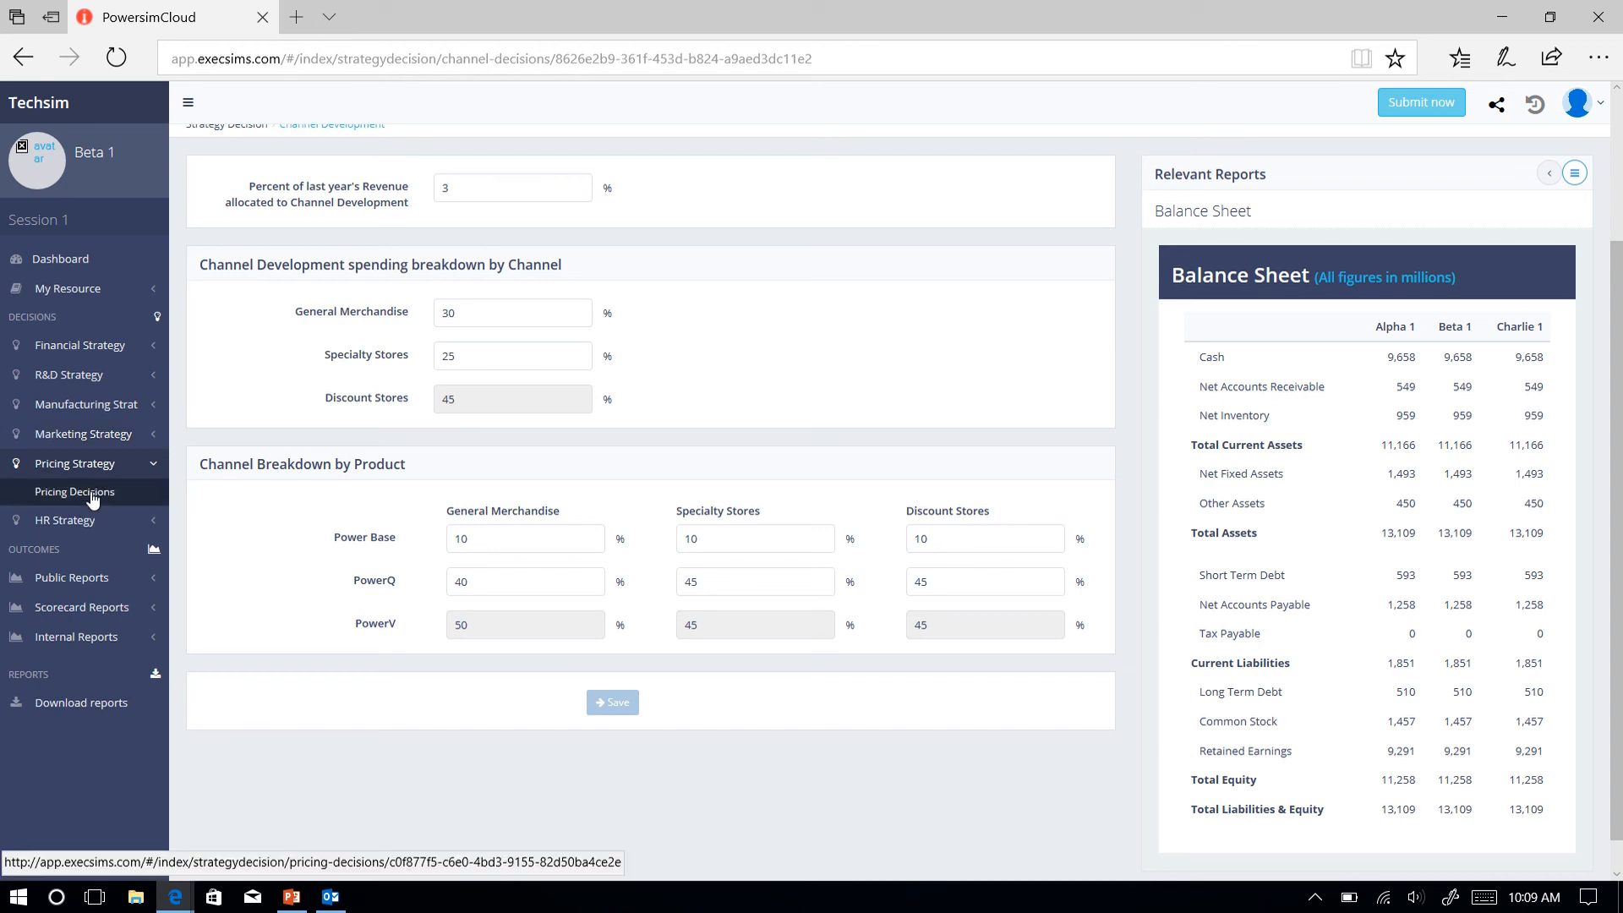
left_click(92, 497)
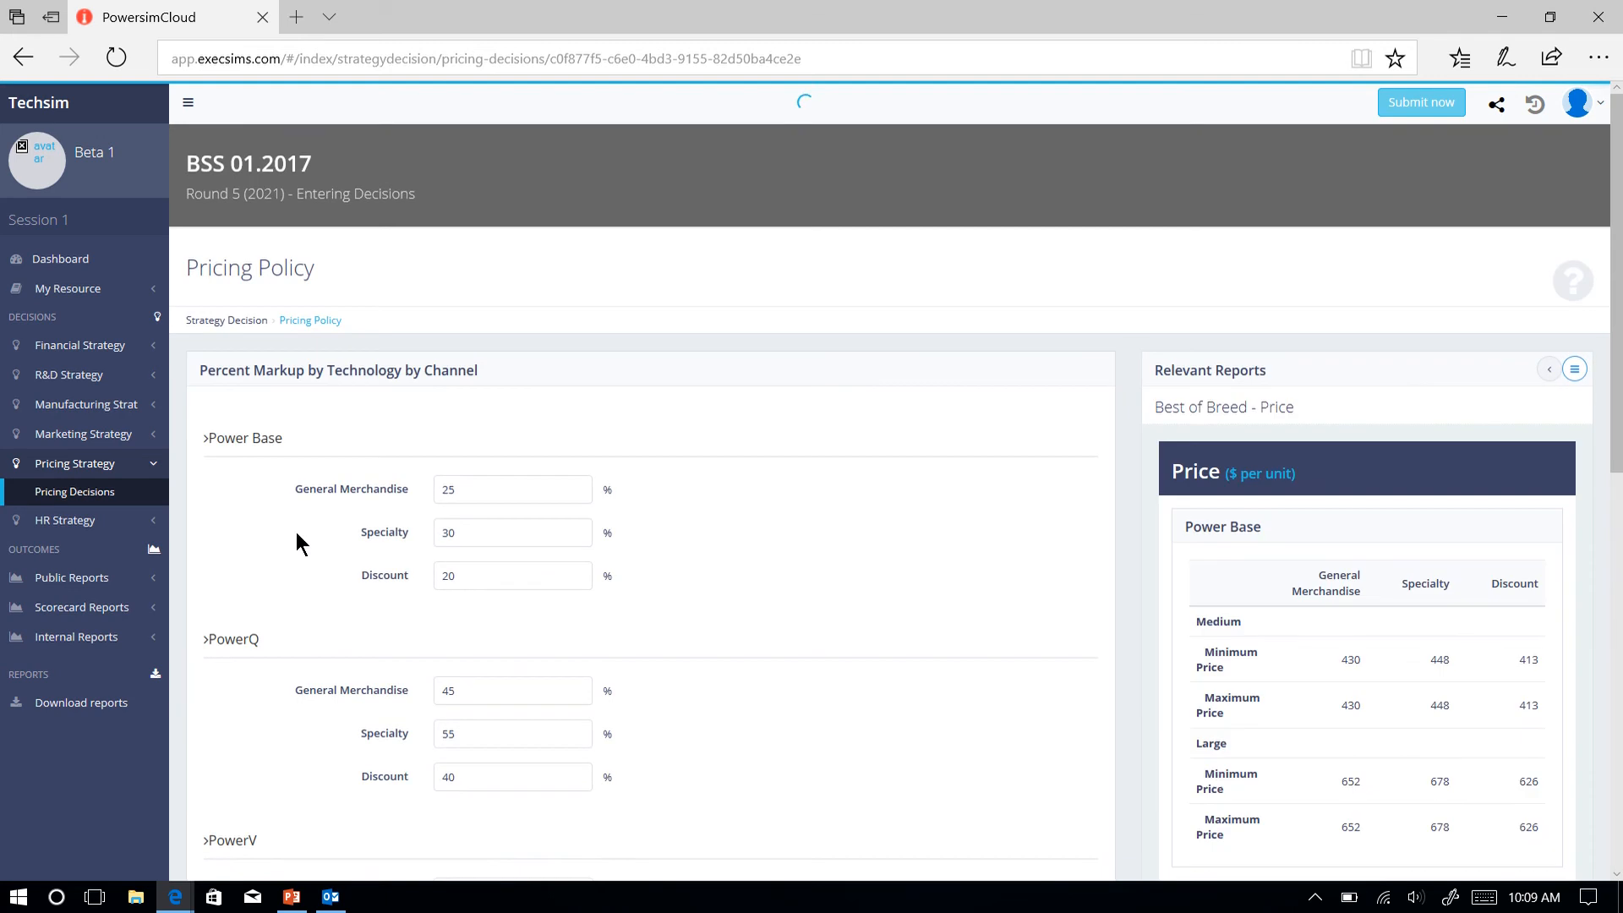
scroll(295, 531, "down", 2)
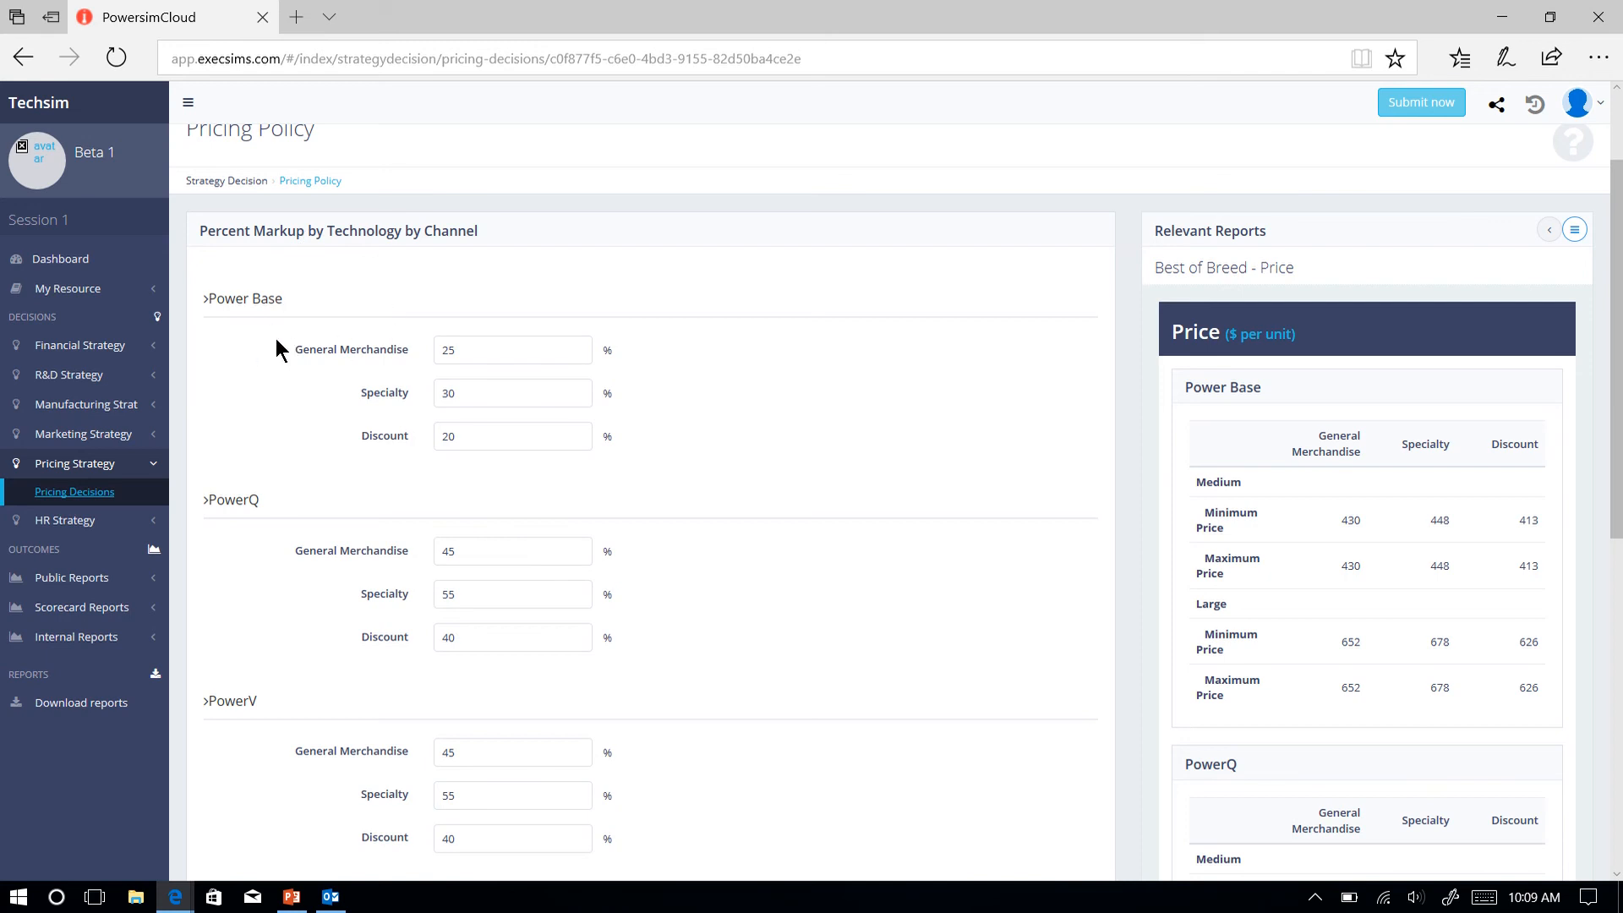
scroll(220, 585, "down", 2)
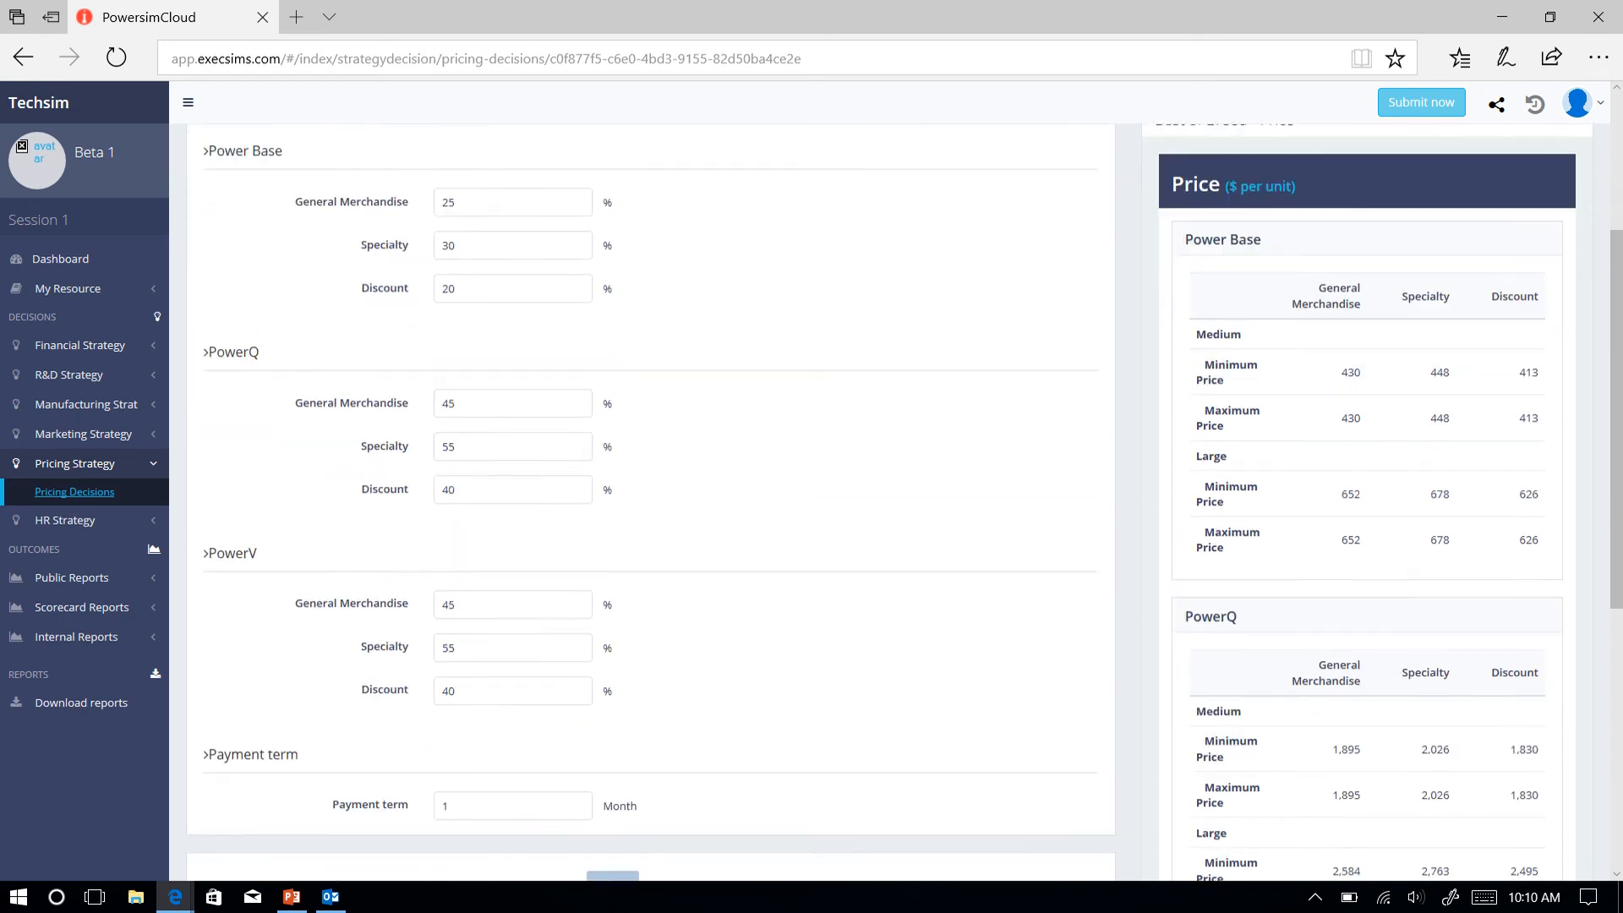
scroll(286, 482, "down", 1)
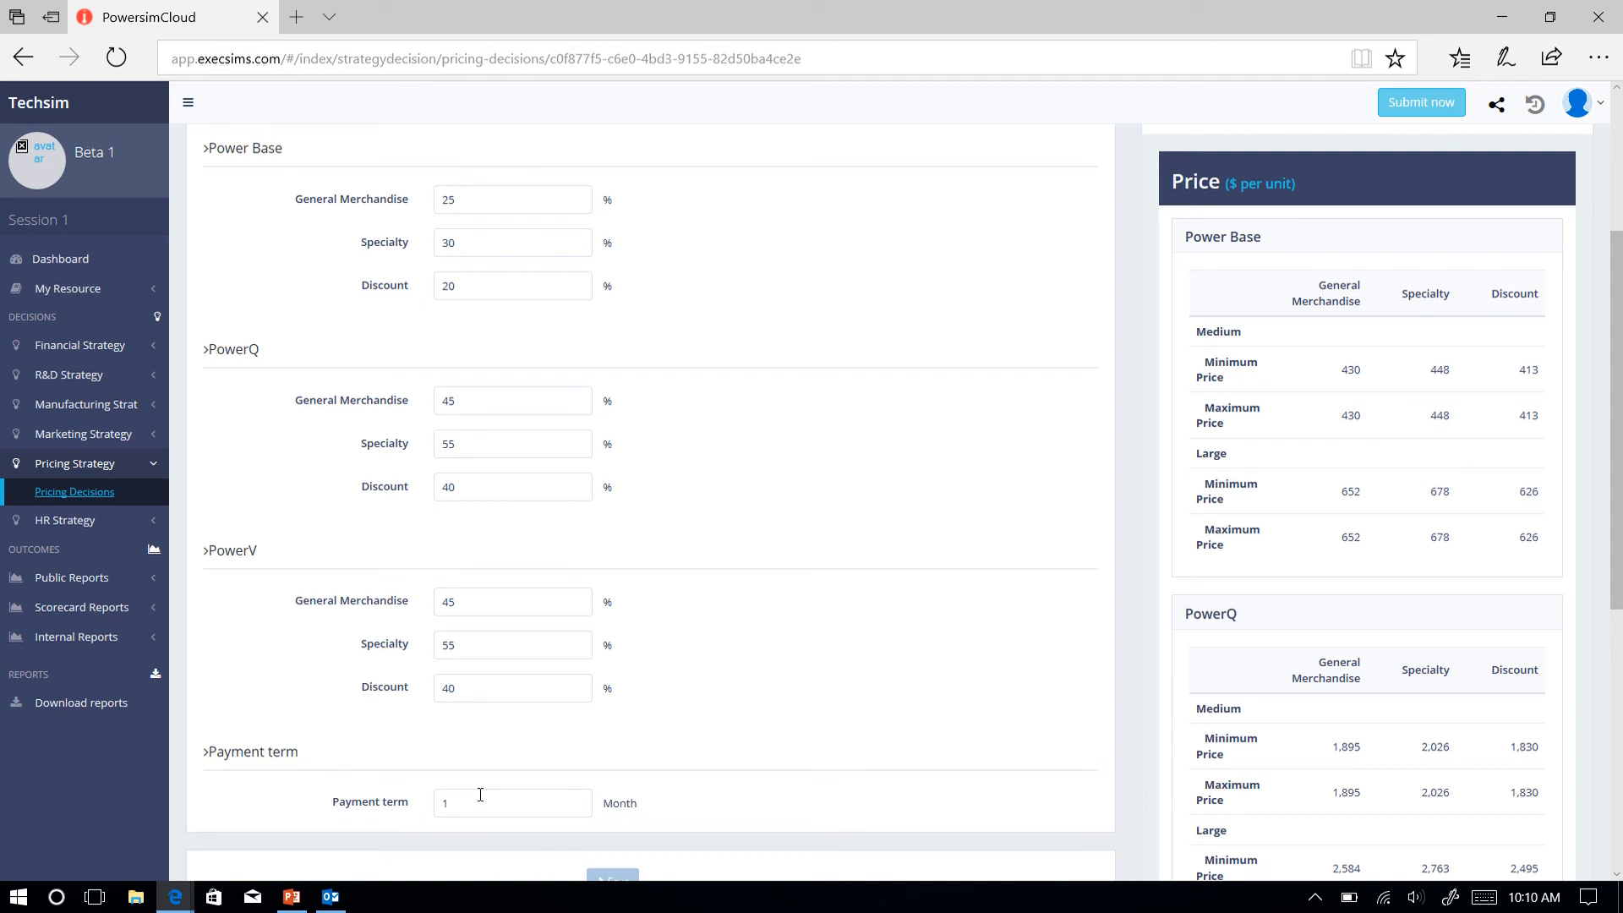
Open the HR Investment Decisions and review the hiring policy, talent distribution, salary levels and development policy.
left_click(74, 522)
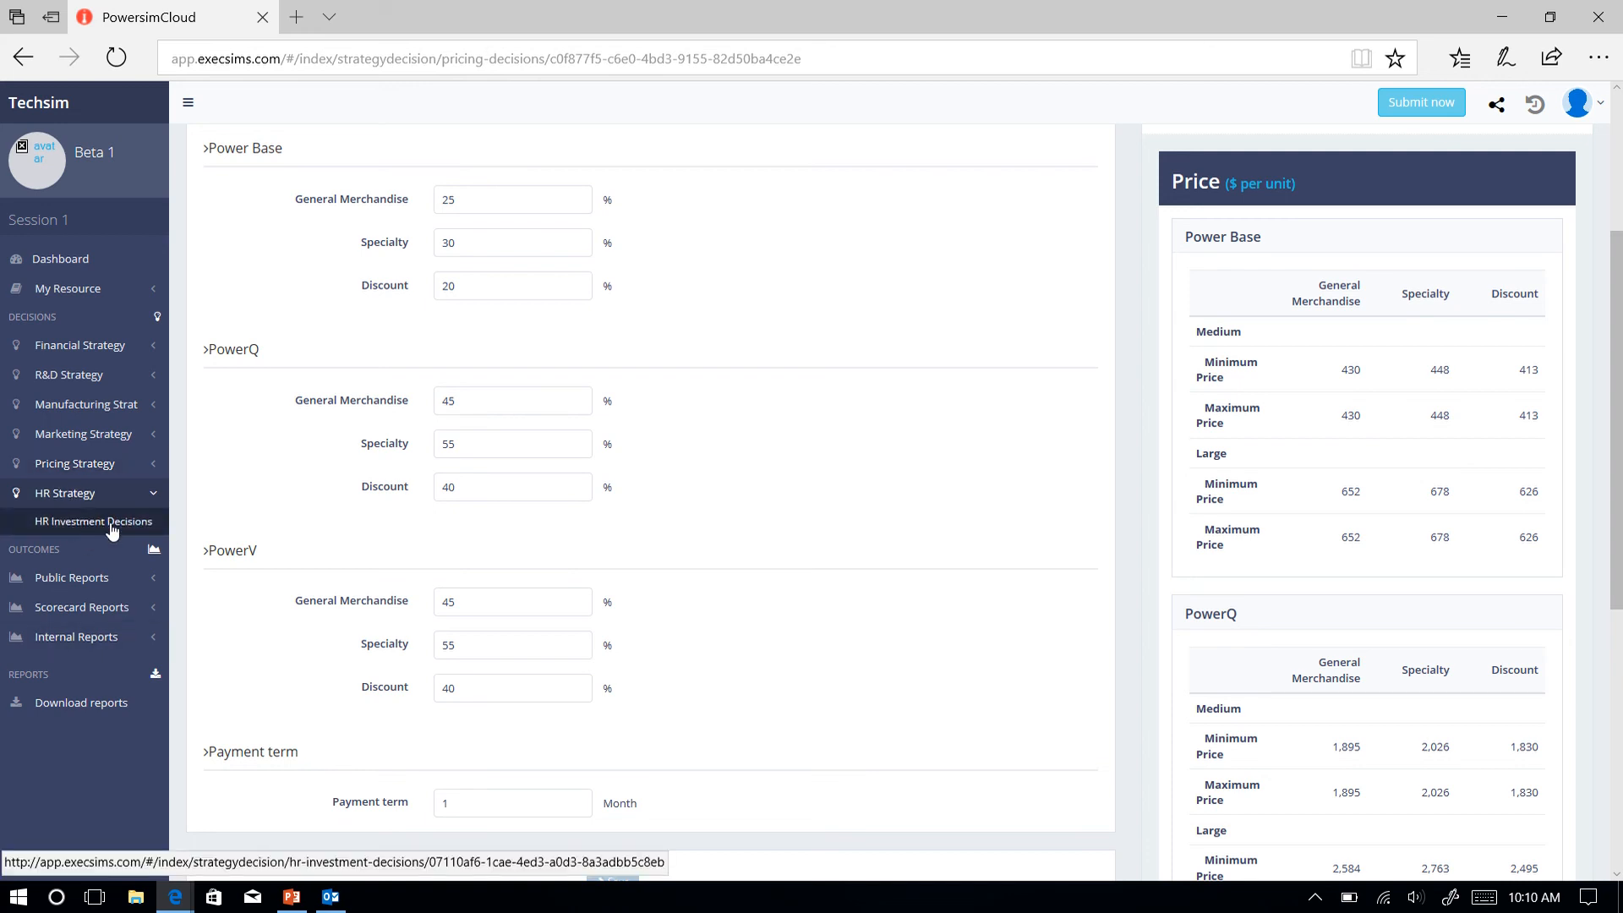
left_click(111, 530)
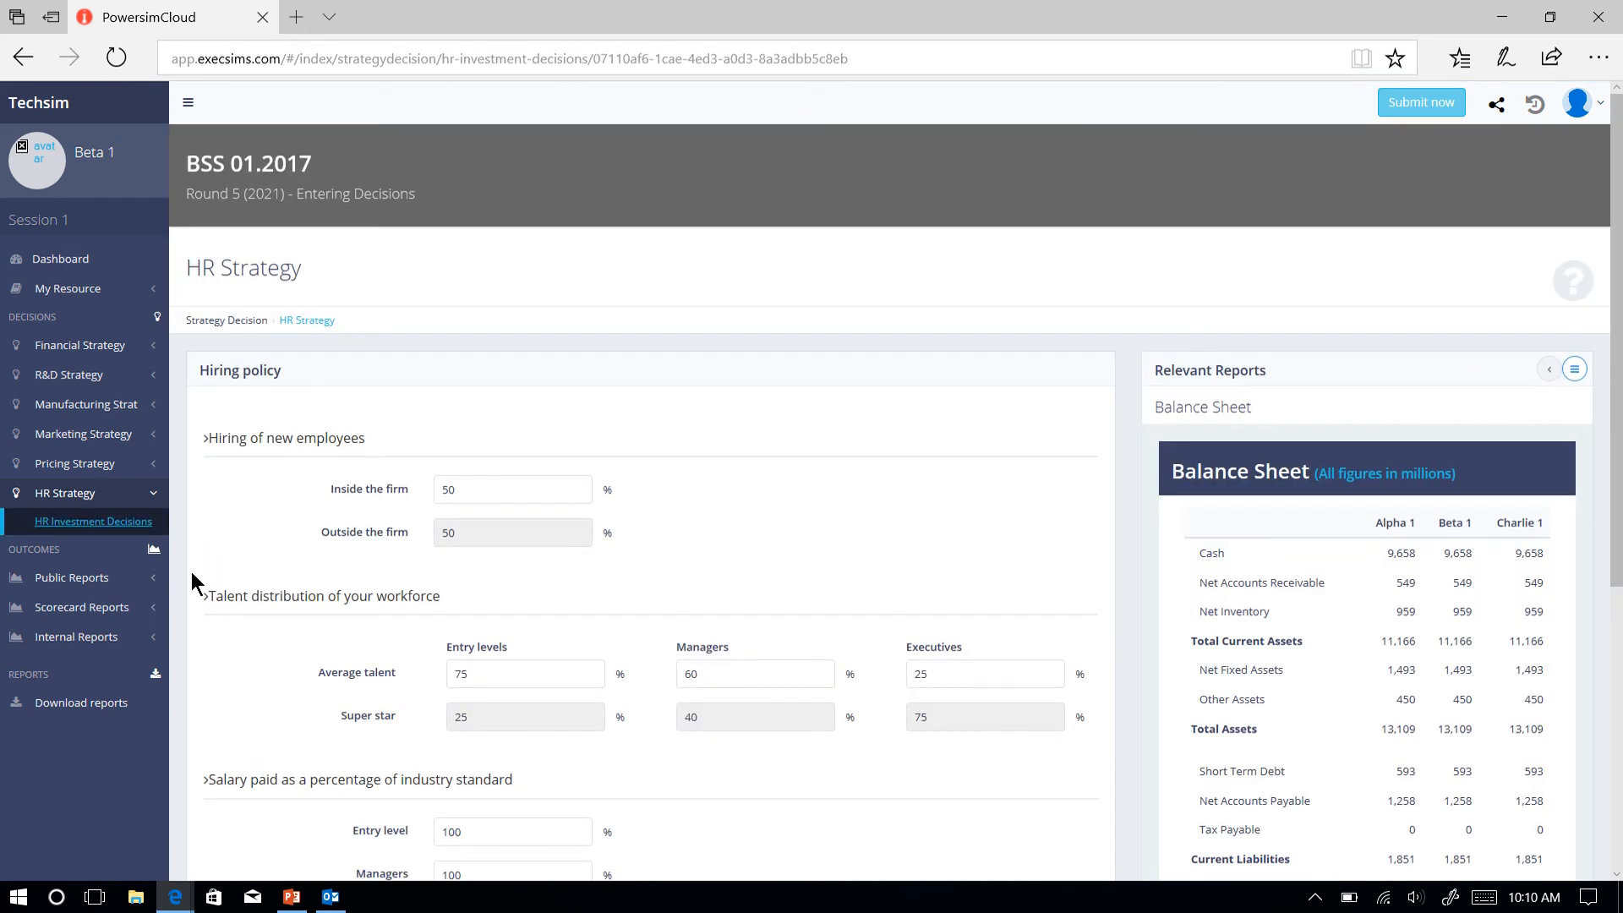
scroll(196, 584, "down", 2)
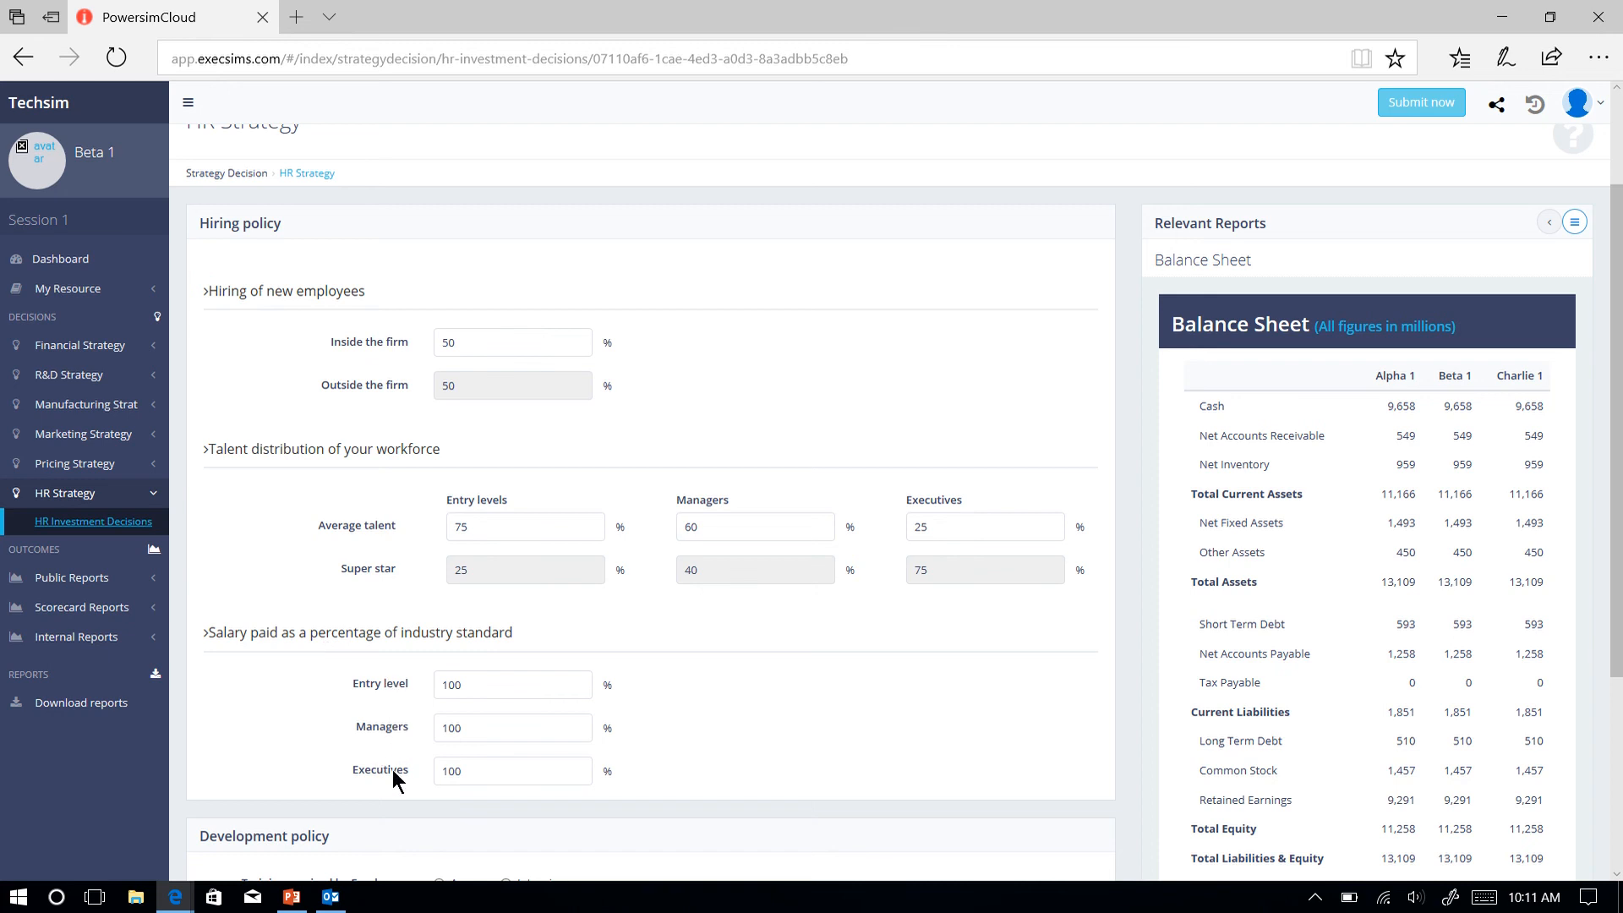
scroll(389, 769, "down", 3)
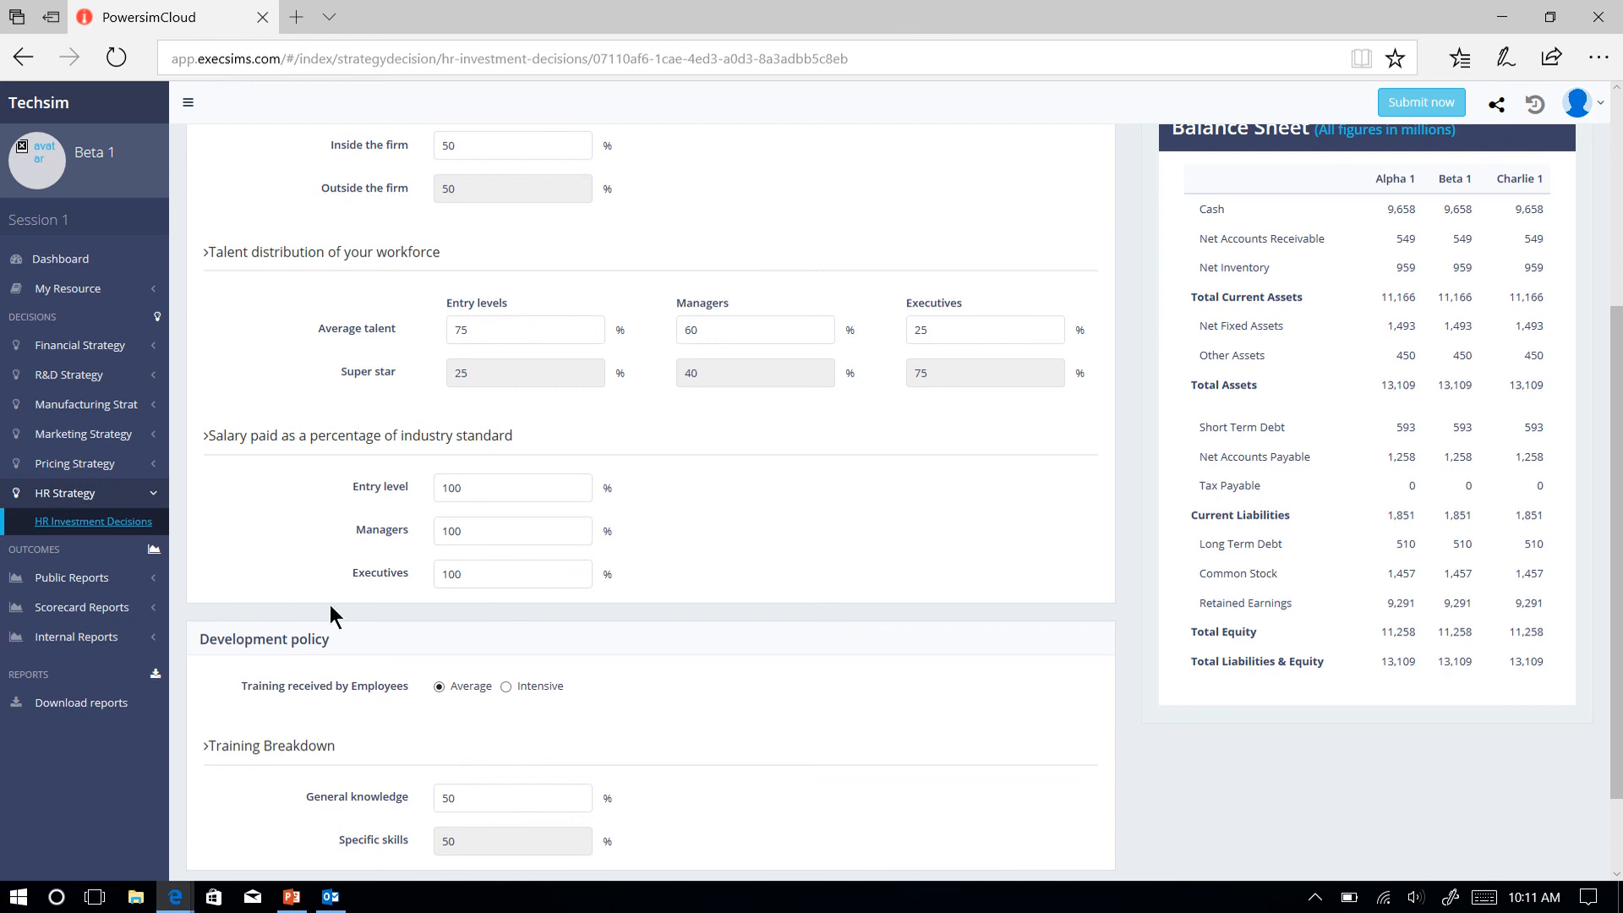
scroll(330, 605, "down", 1)
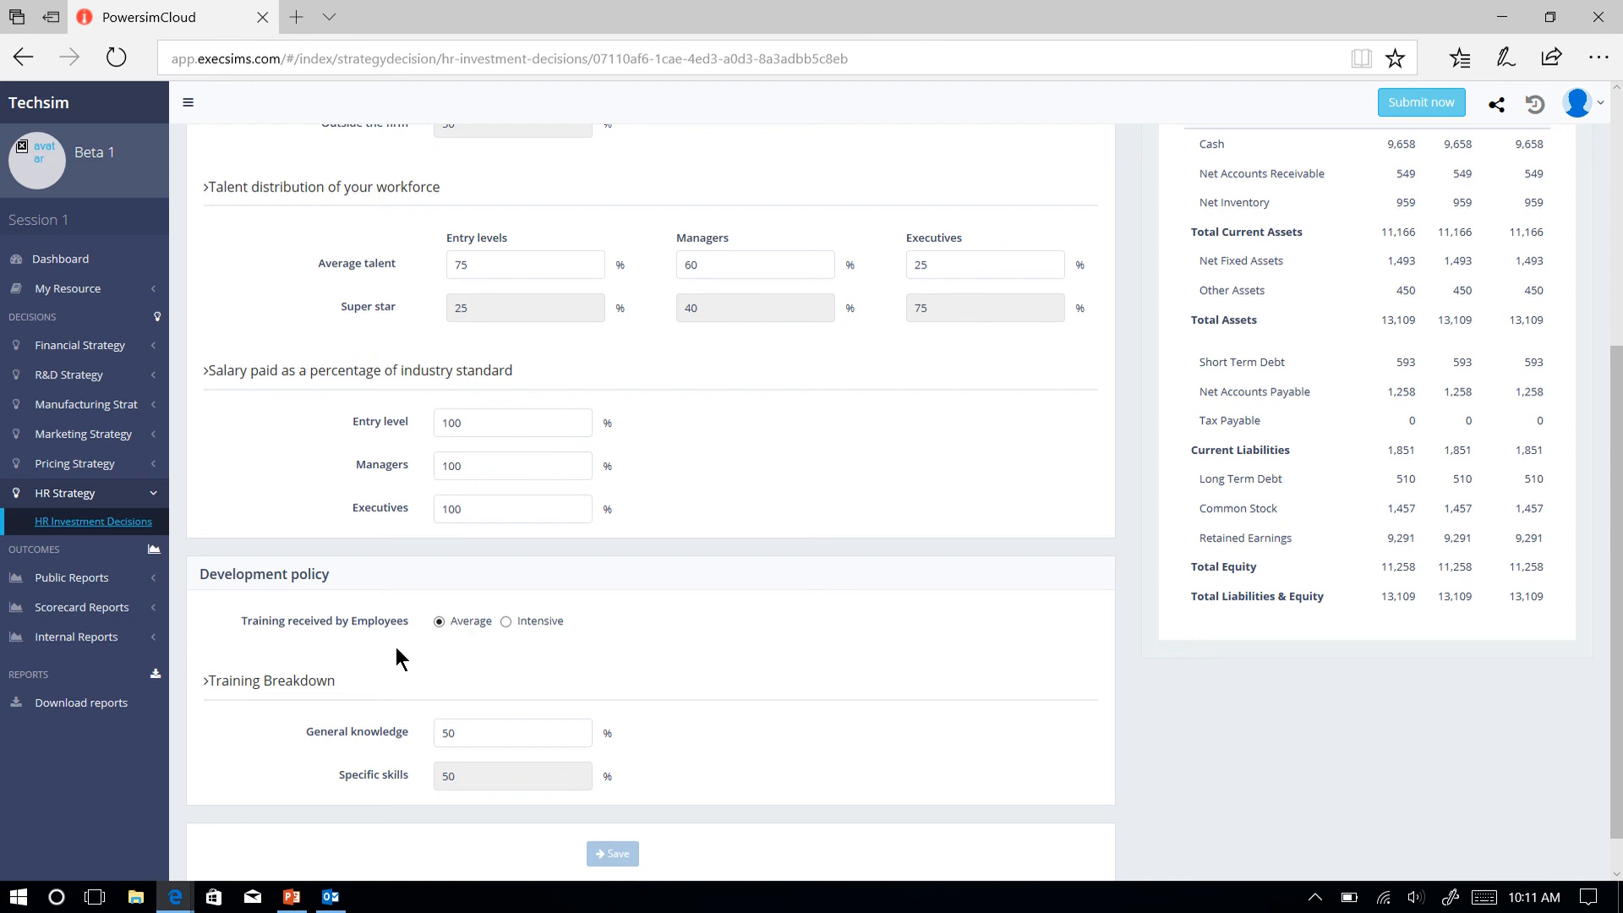
scroll(396, 647, "down", 1)
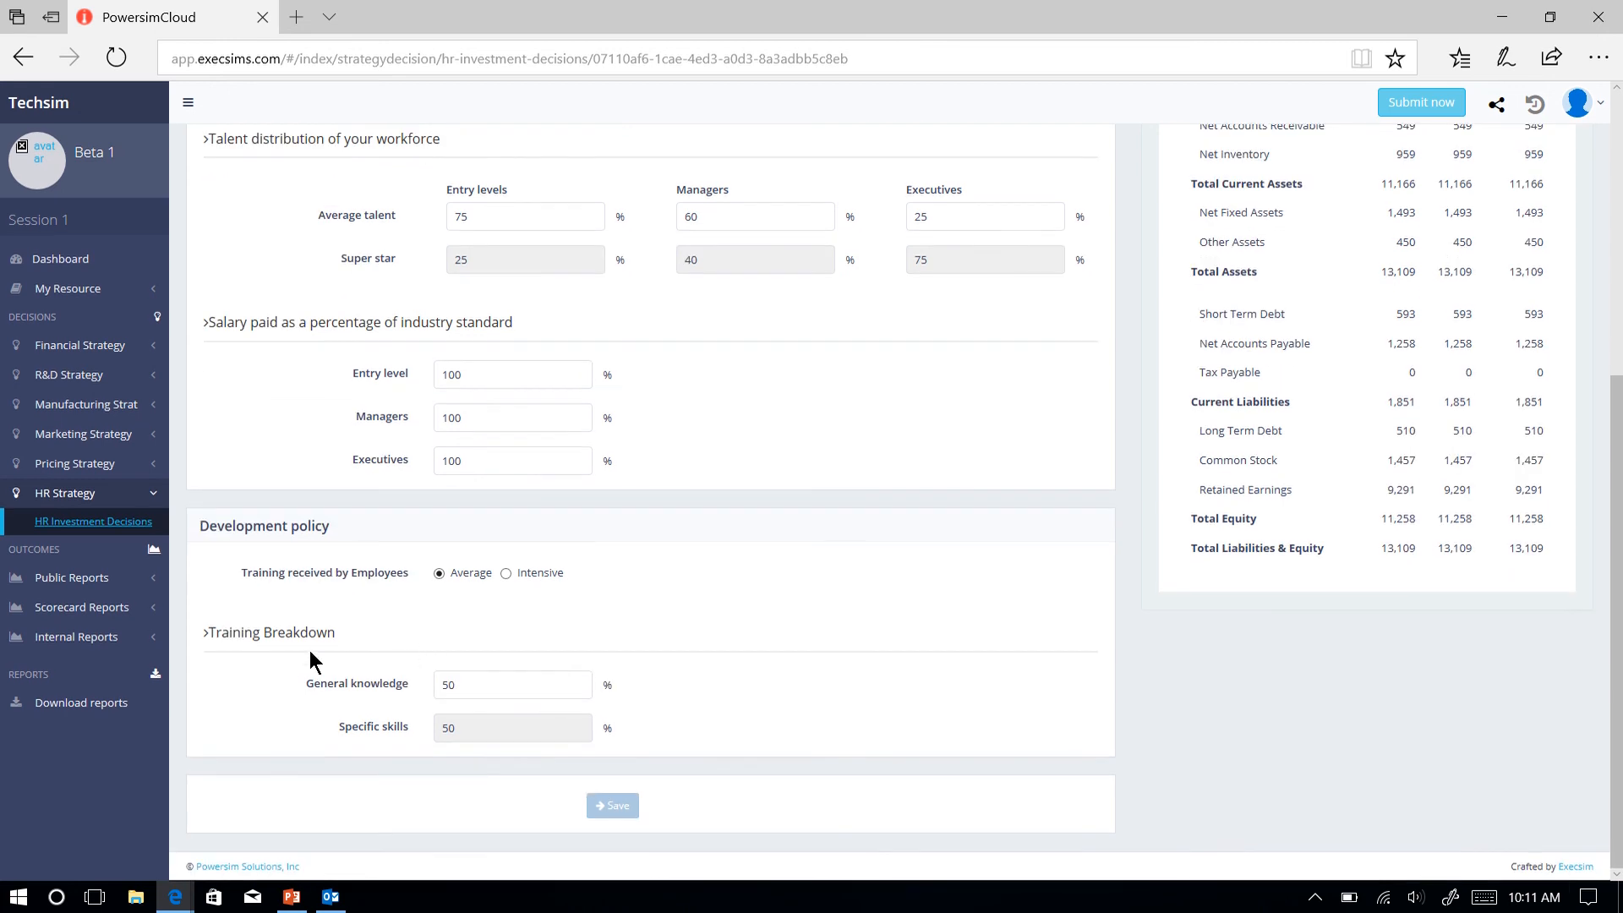